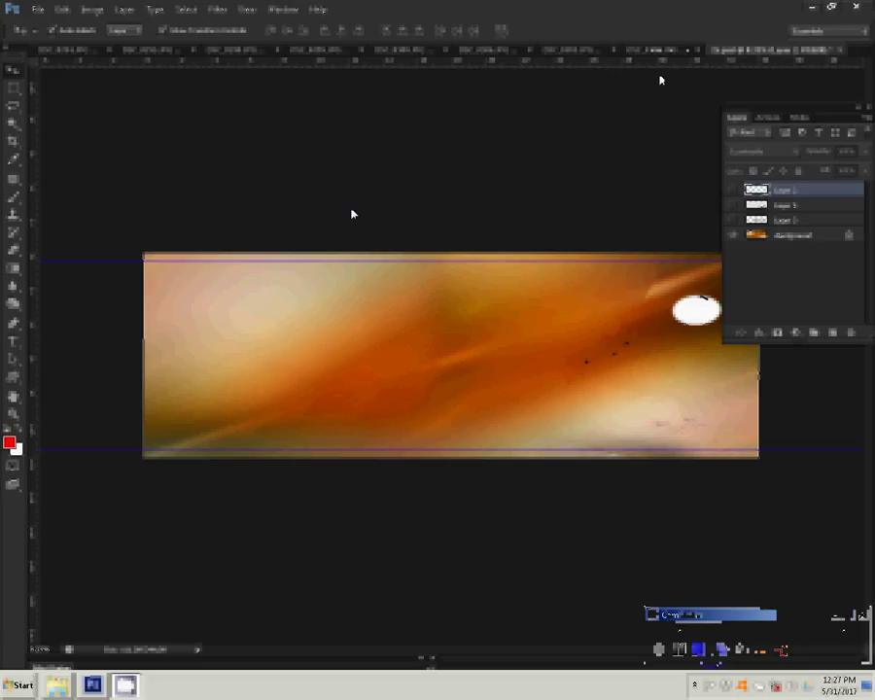
# Empty the Actions panel of every action and begin a new action, Action 1.
pyautogui.click(92, 10)
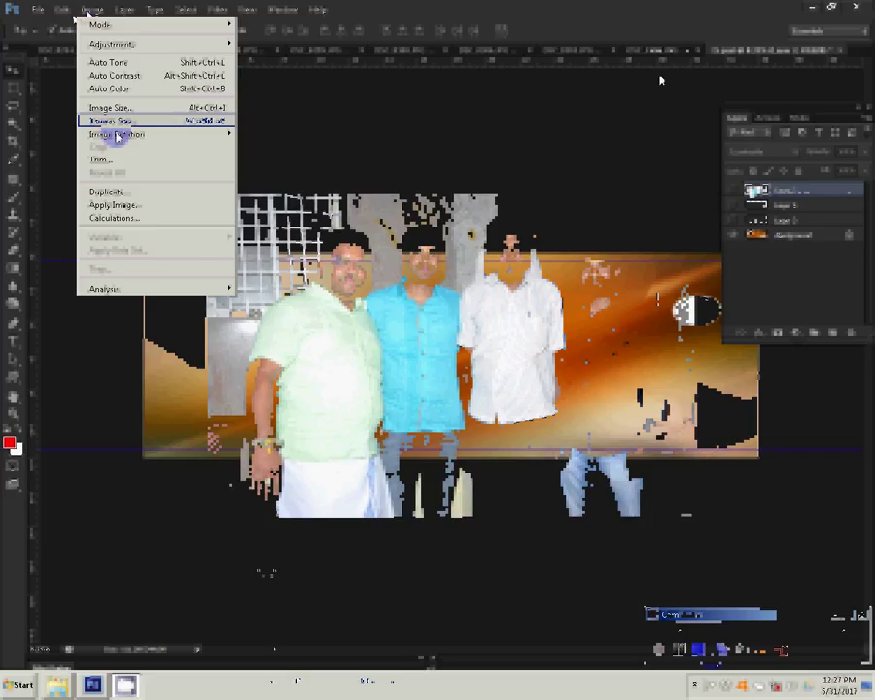
pyautogui.click(114, 123)
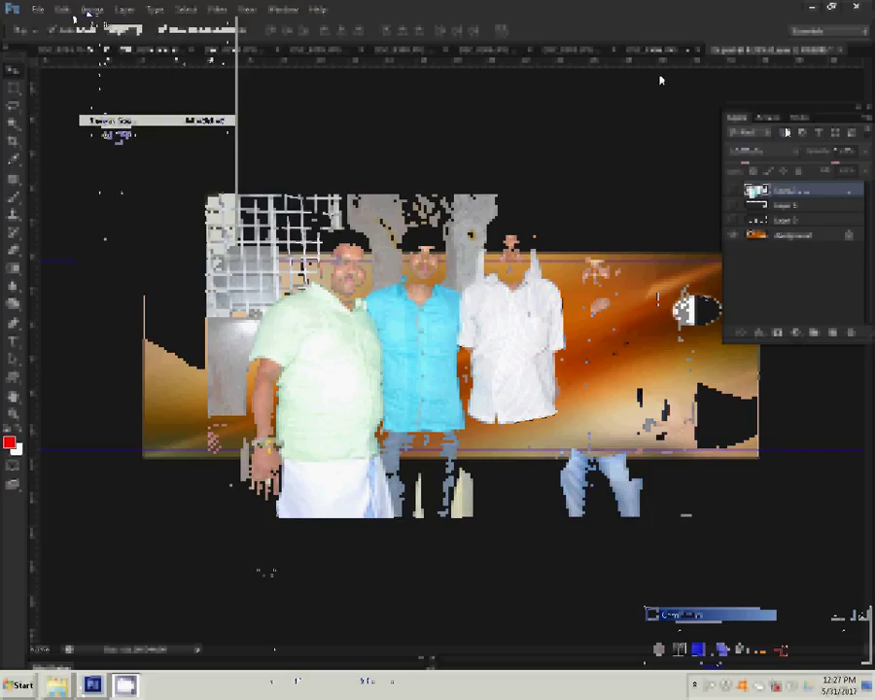
pyautogui.click(867, 120)
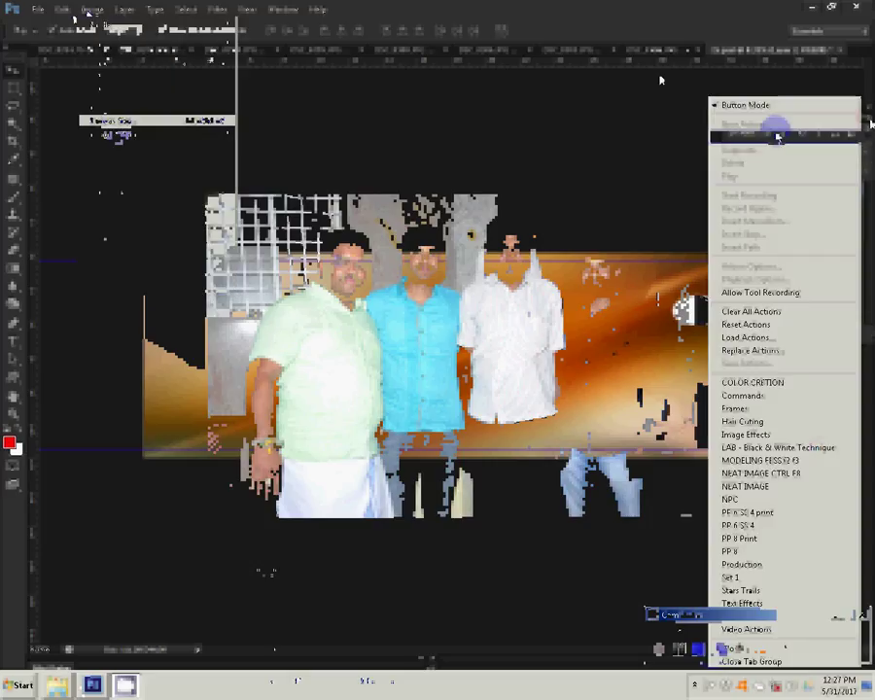
pyautogui.click(751, 311)
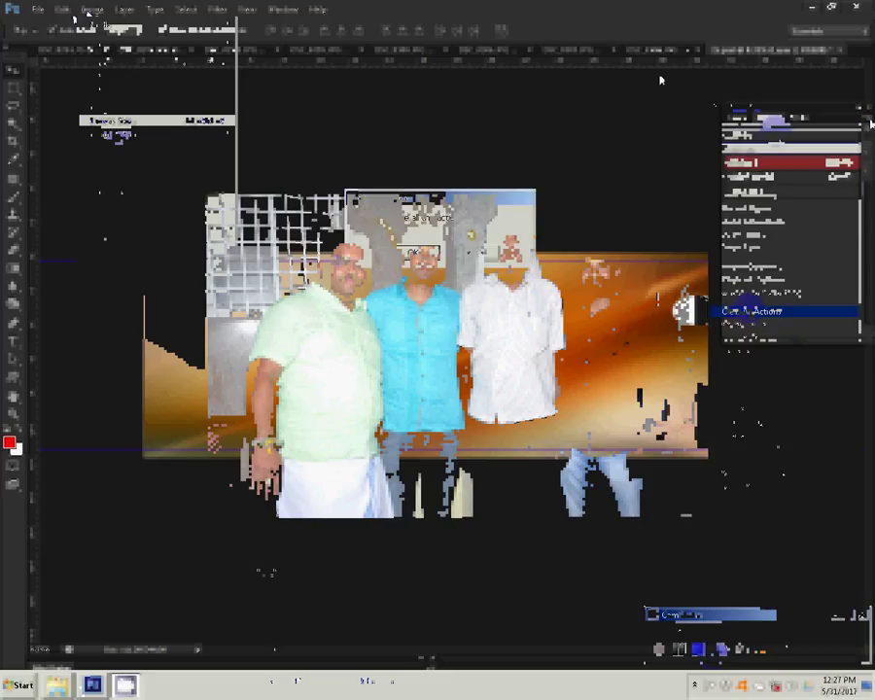
pyautogui.press('Return')
pyautogui.click(867, 121)
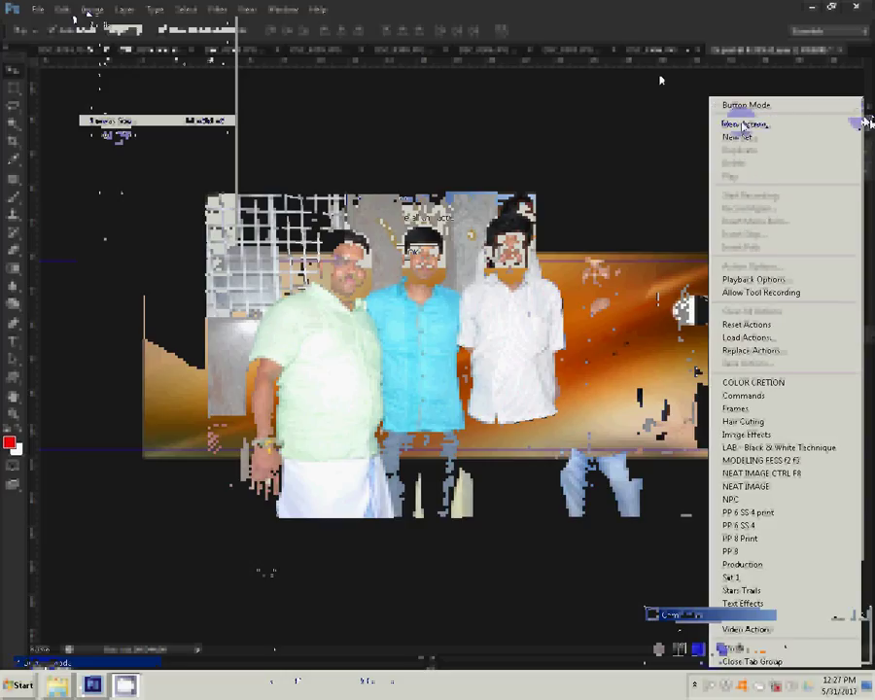
pyautogui.click(744, 124)
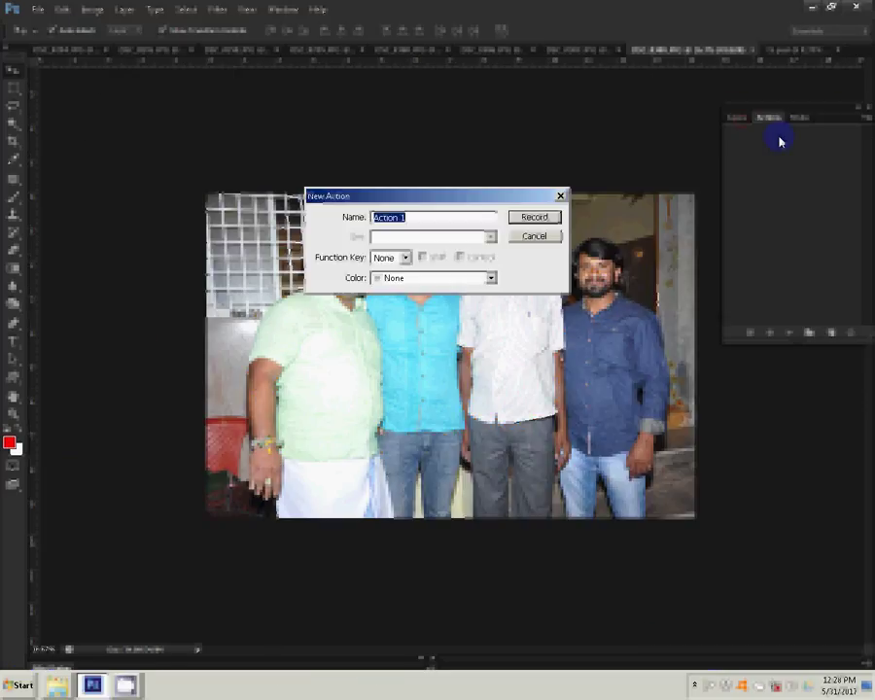
# Name the action 'Skl', start recording, and resize the group photo to 8 inches wide.
pyautogui.write('S')
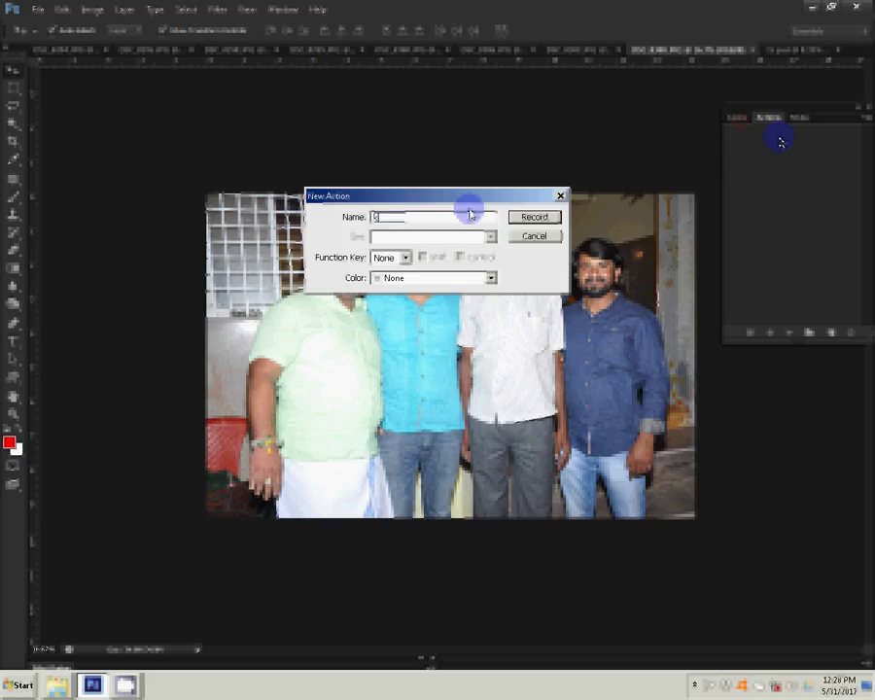
pyautogui.write('kl')
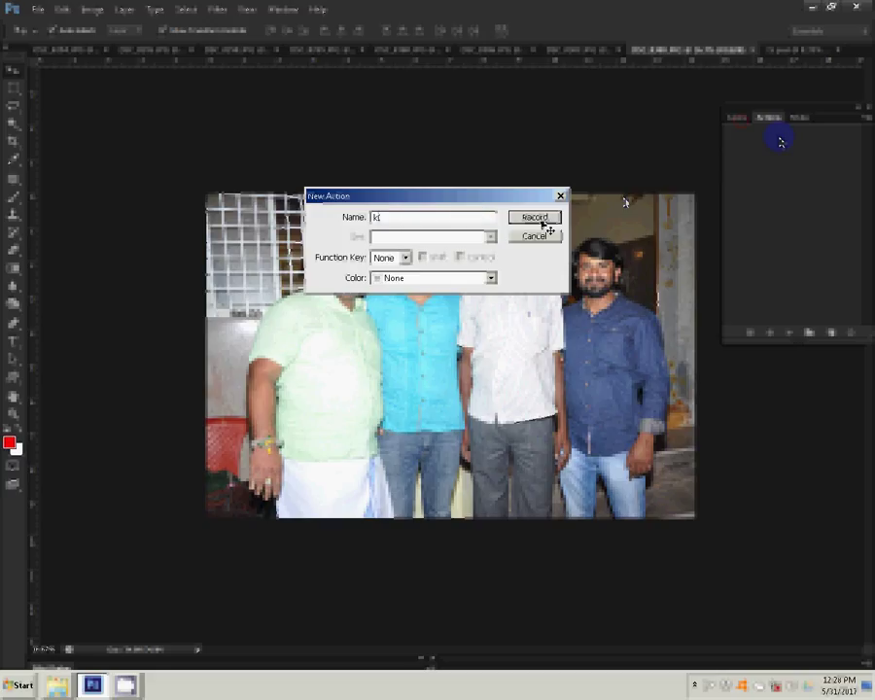
pyautogui.click(541, 218)
pyautogui.click(91, 9)
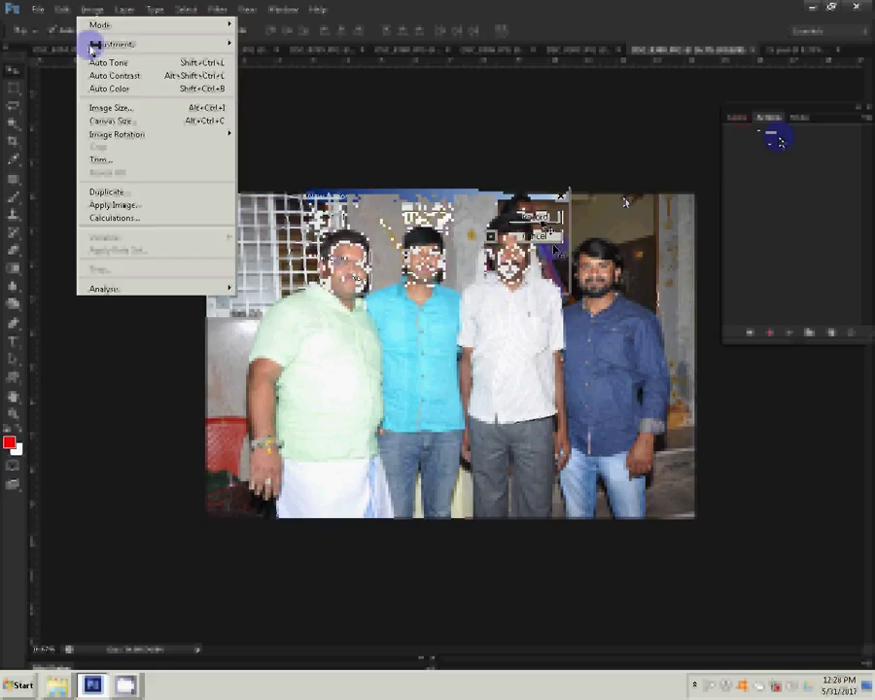
pyautogui.click(110, 106)
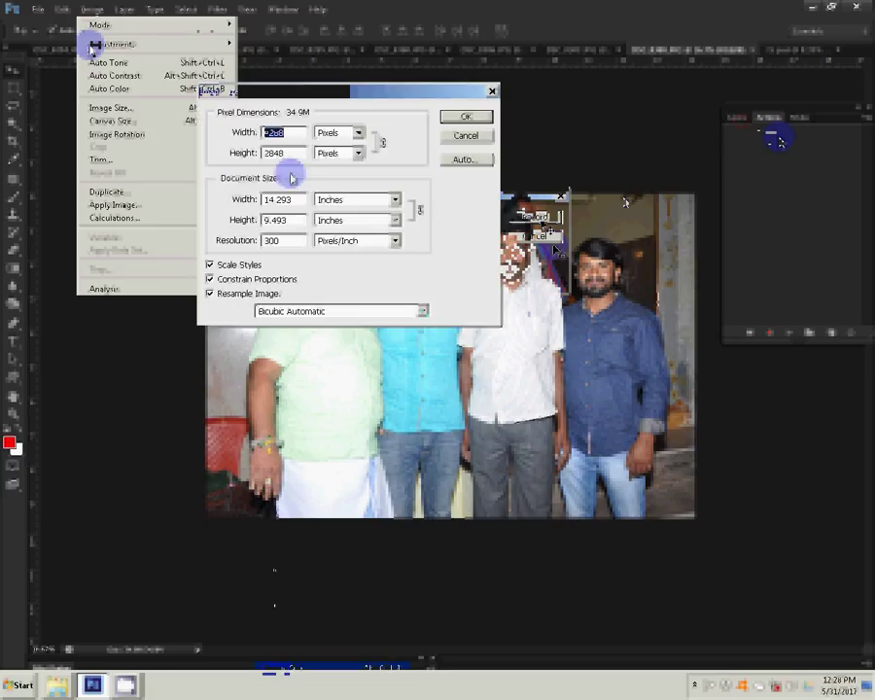
pyautogui.click(230, 202)
pyautogui.write('8')
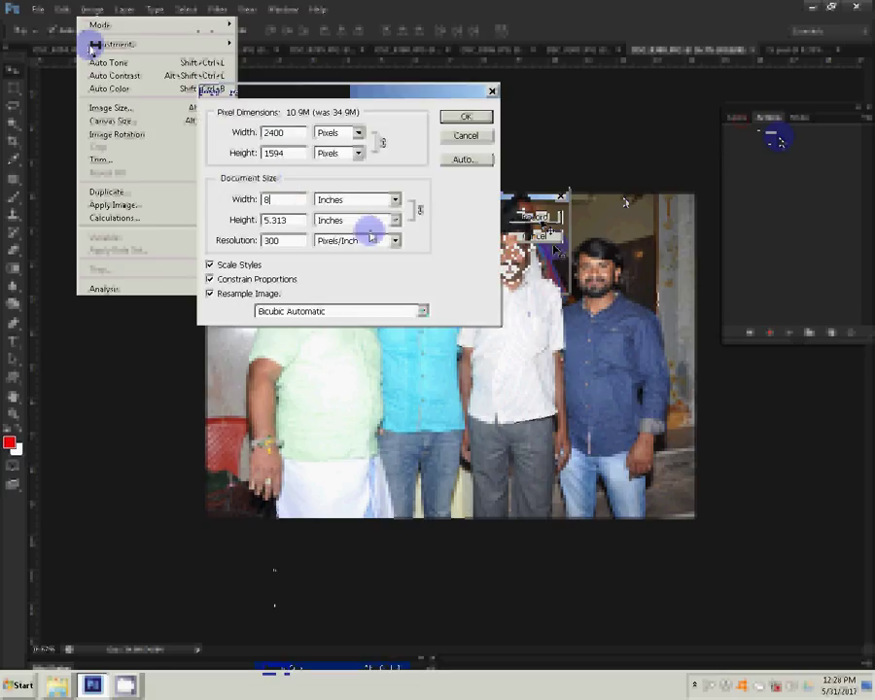
pyautogui.press('Return')
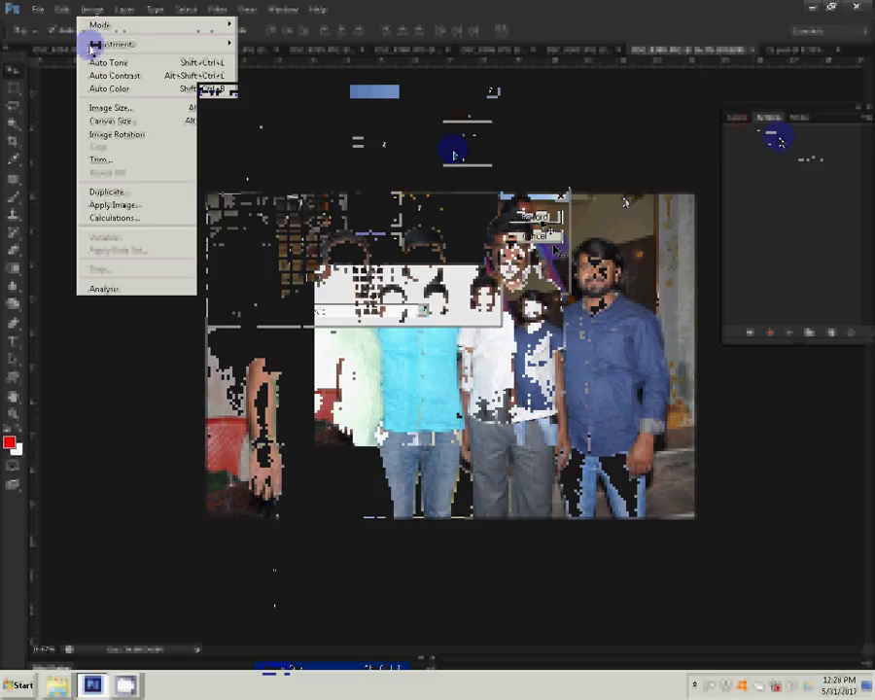
# Select and cut the whole photo, then close its document without saving.
pyautogui.click(185, 9)
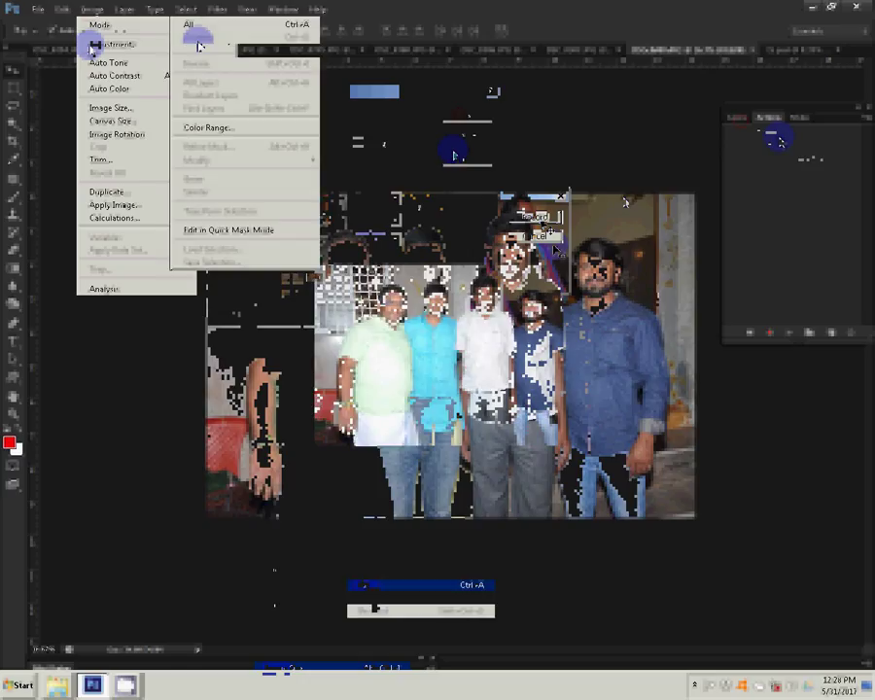
pyautogui.click(61, 10)
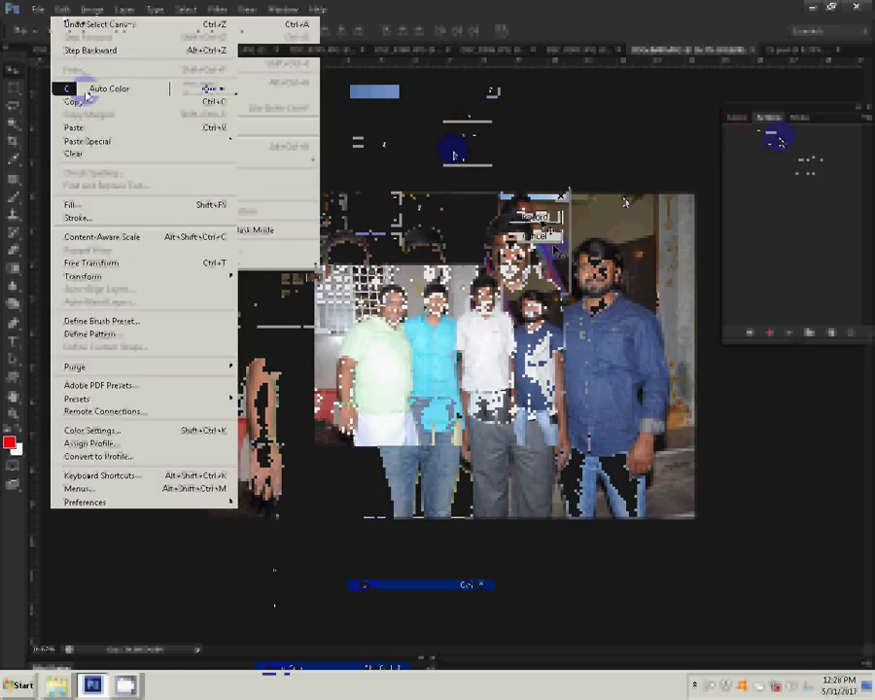
pyautogui.click(754, 50)
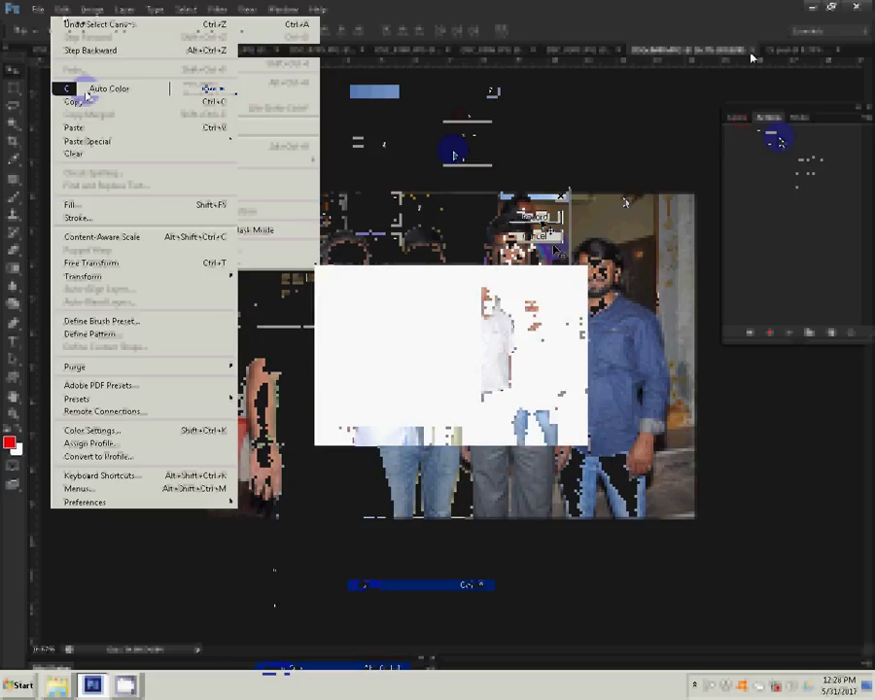
pyautogui.click(472, 252)
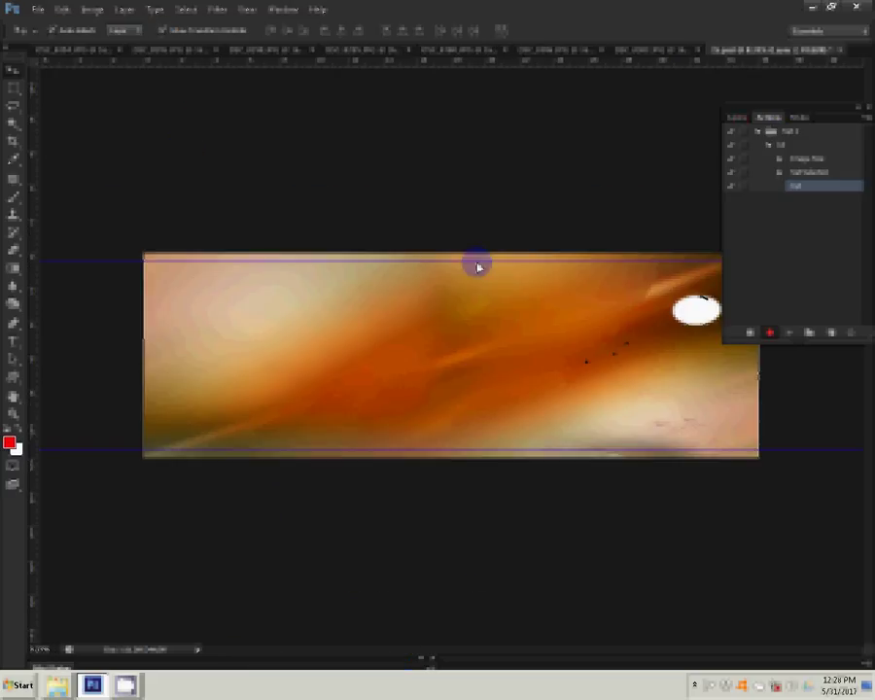
# Paste the cut group photo from the Edit menu onto the orange banner.
pyautogui.click(36, 10)
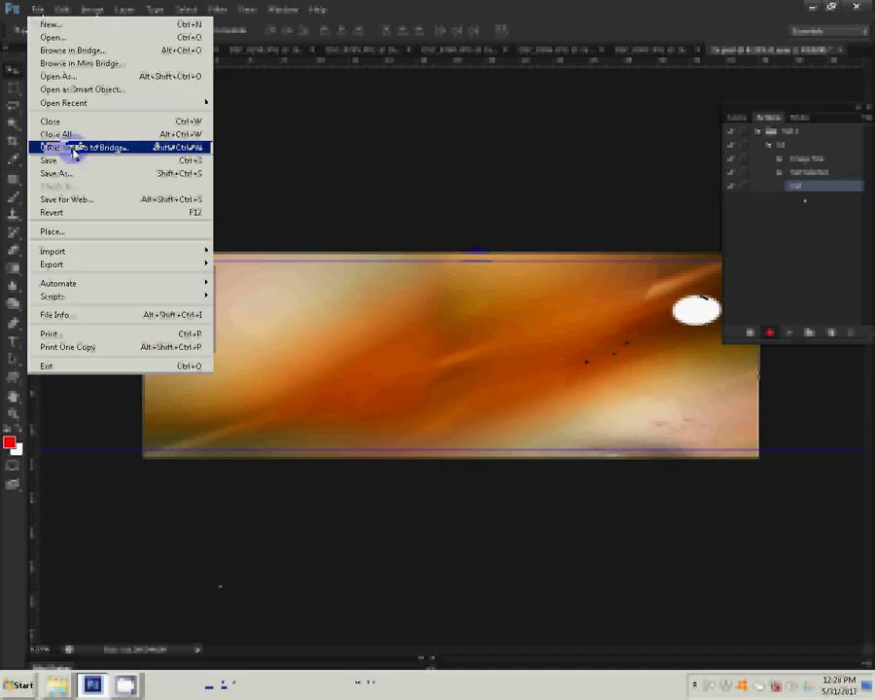
pyautogui.click(61, 8)
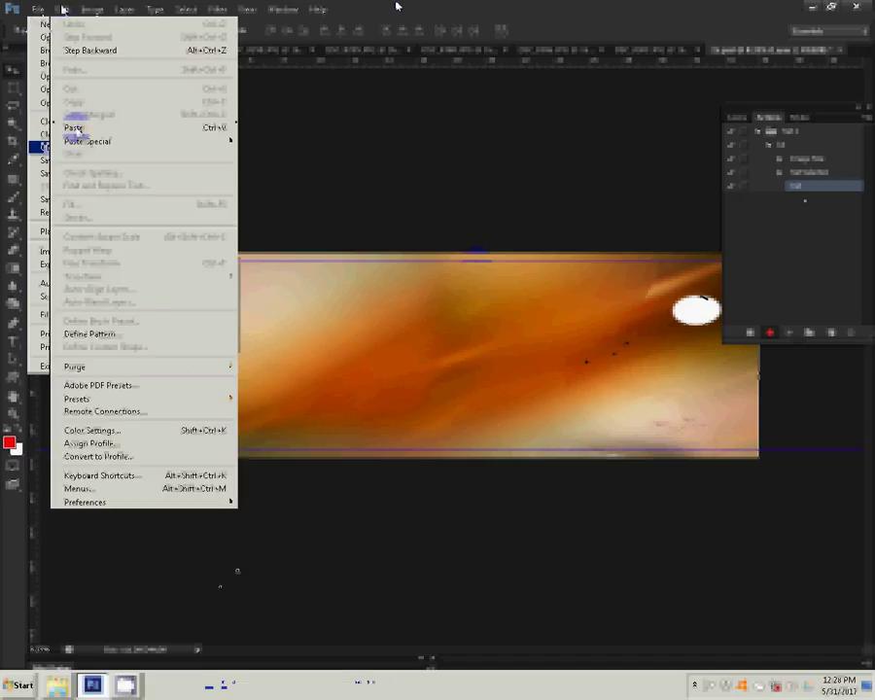
pyautogui.click(74, 128)
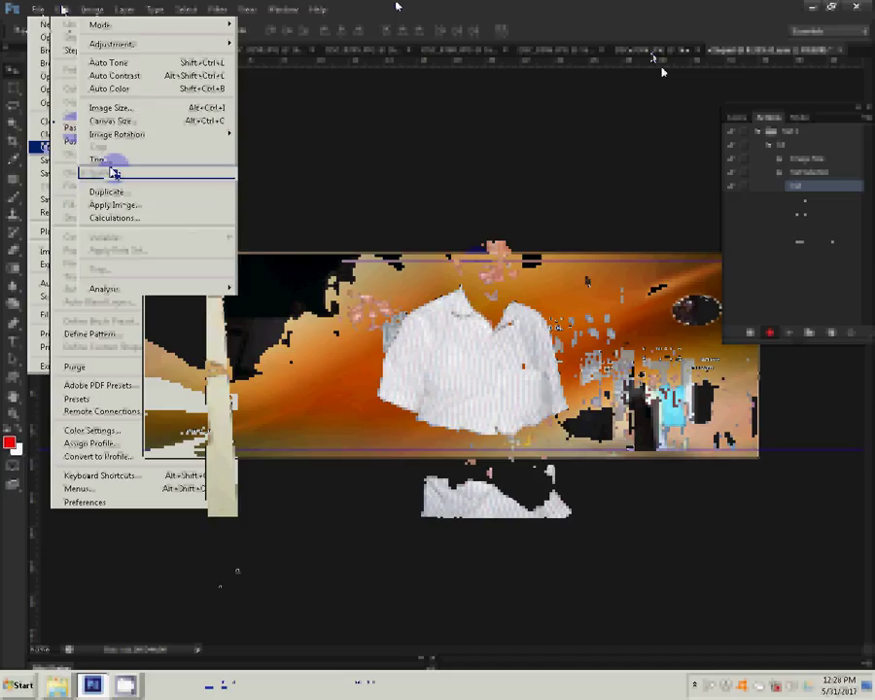
# Resize the second group photo to 8 inches wide and close it without saving.
pyautogui.click(116, 107)
pyautogui.click(209, 202)
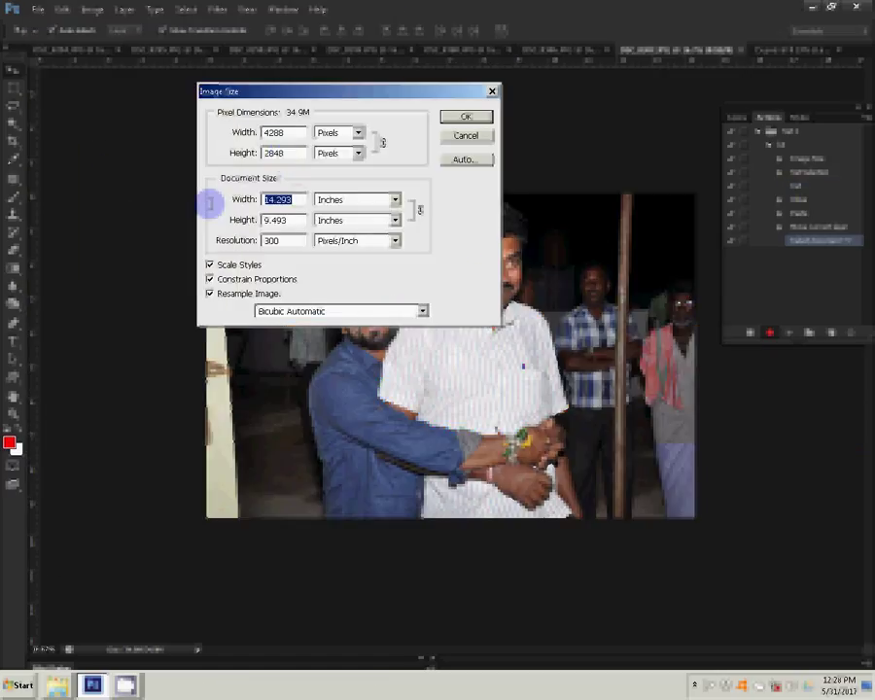
pyautogui.write('8')
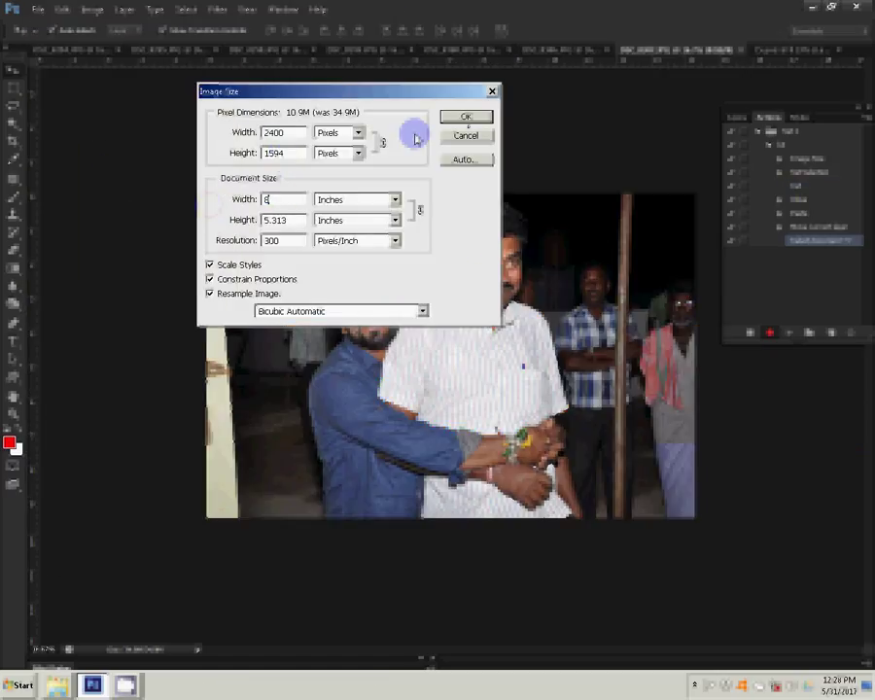
pyautogui.click(476, 120)
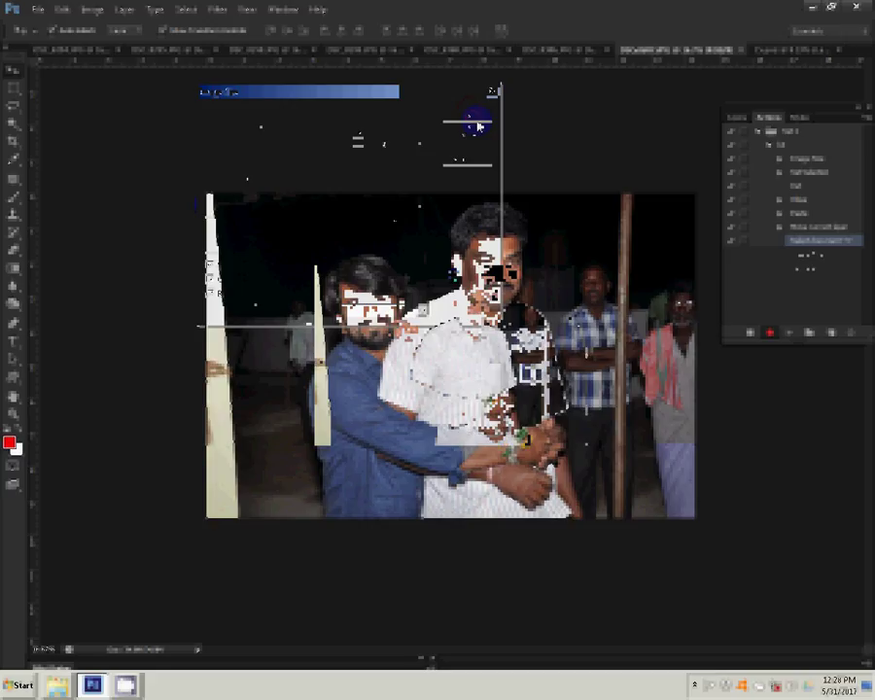
pyautogui.click(740, 50)
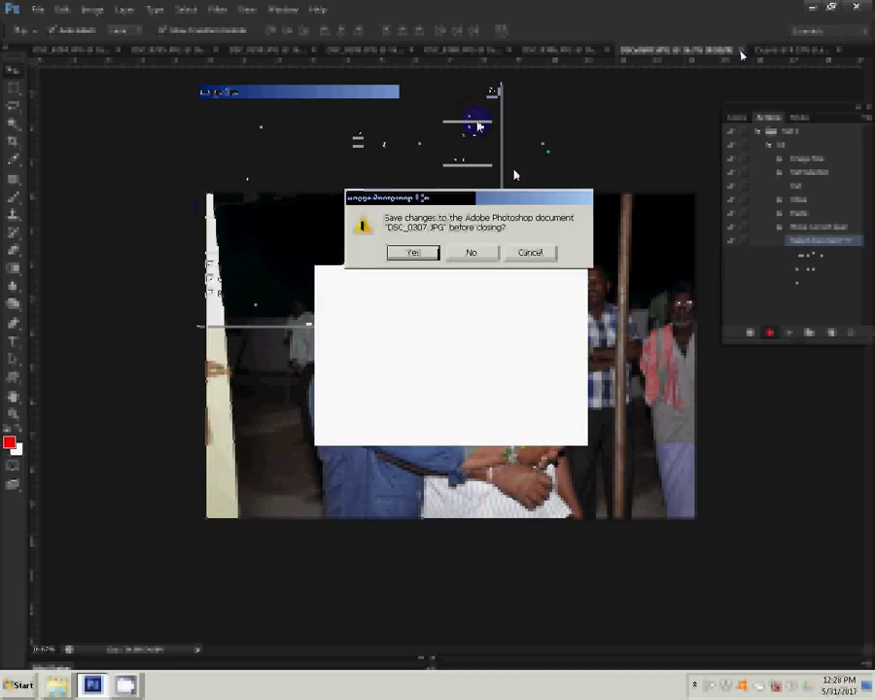
pyautogui.click(471, 252)
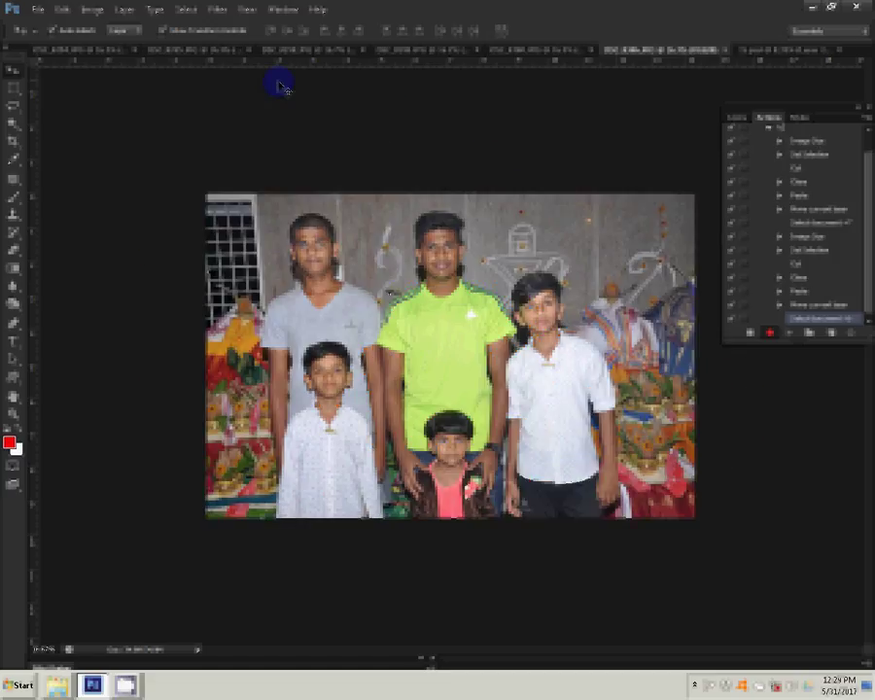
# Resize the next group photo to an 8-inch document width.
pyautogui.click(85, 9)
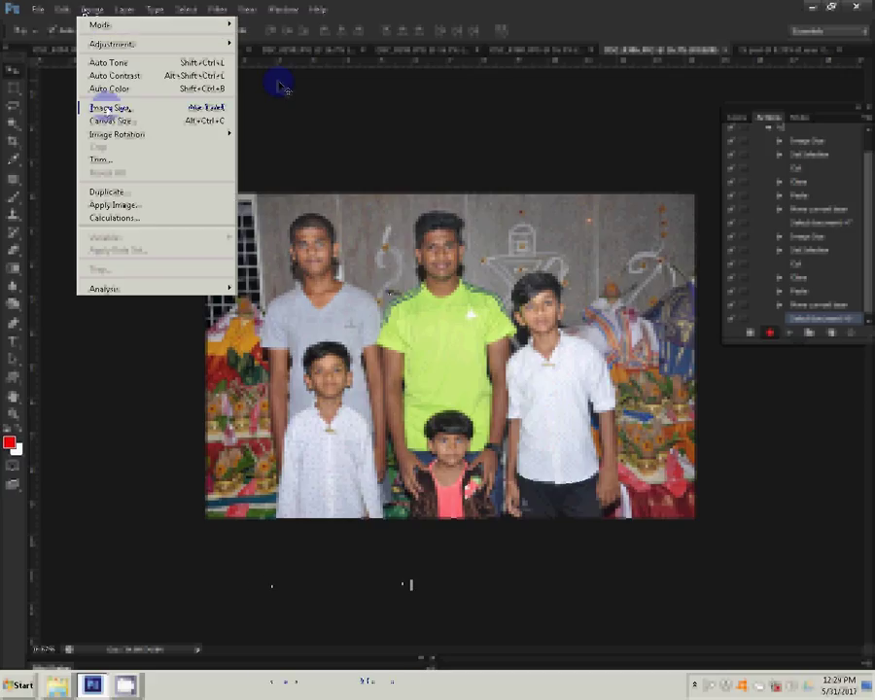
pyautogui.click(107, 109)
pyautogui.doubleClick(284, 199)
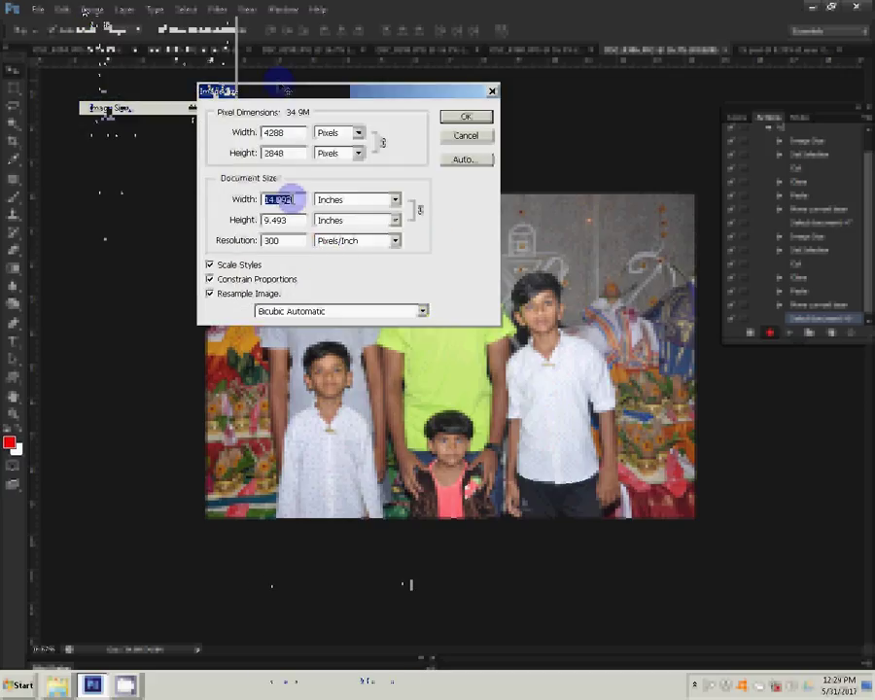
pyautogui.write('8')
pyautogui.press('Return')
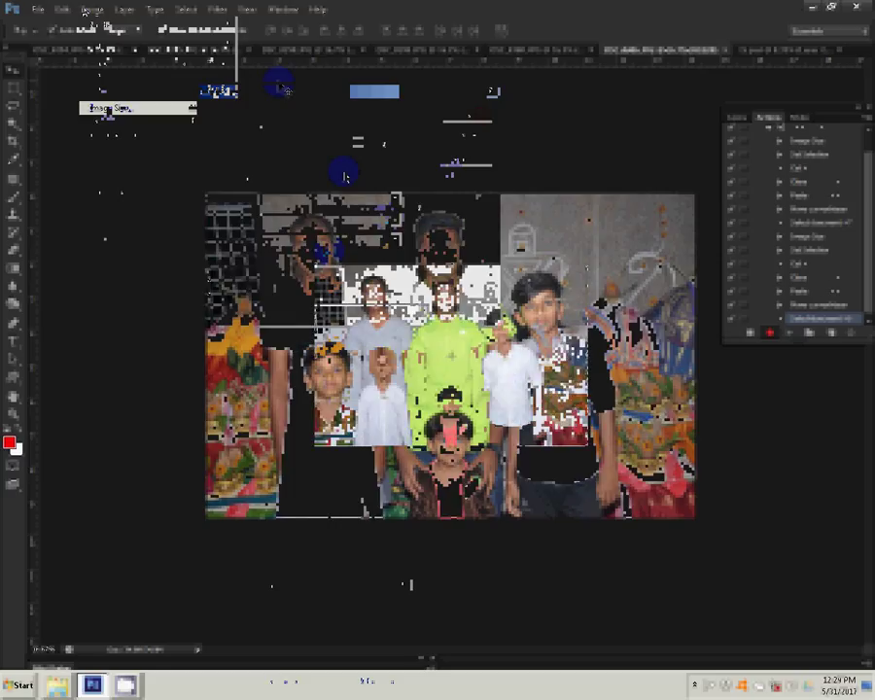
# Close the photo without saving and paste it onto the orange banner.
pyautogui.click(723, 52)
pyautogui.click(525, 254)
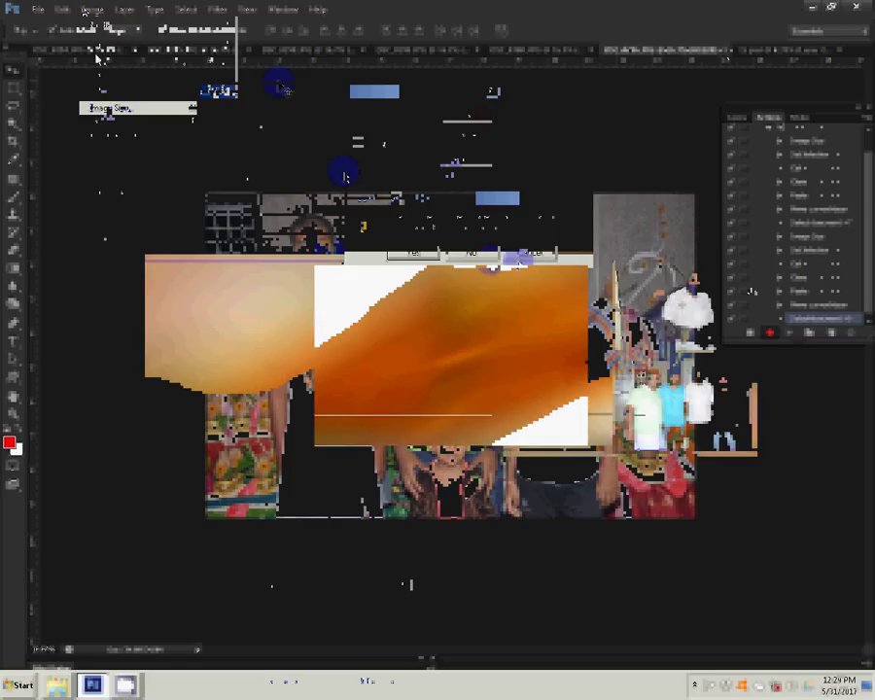
pyautogui.click(61, 9)
pyautogui.click(78, 127)
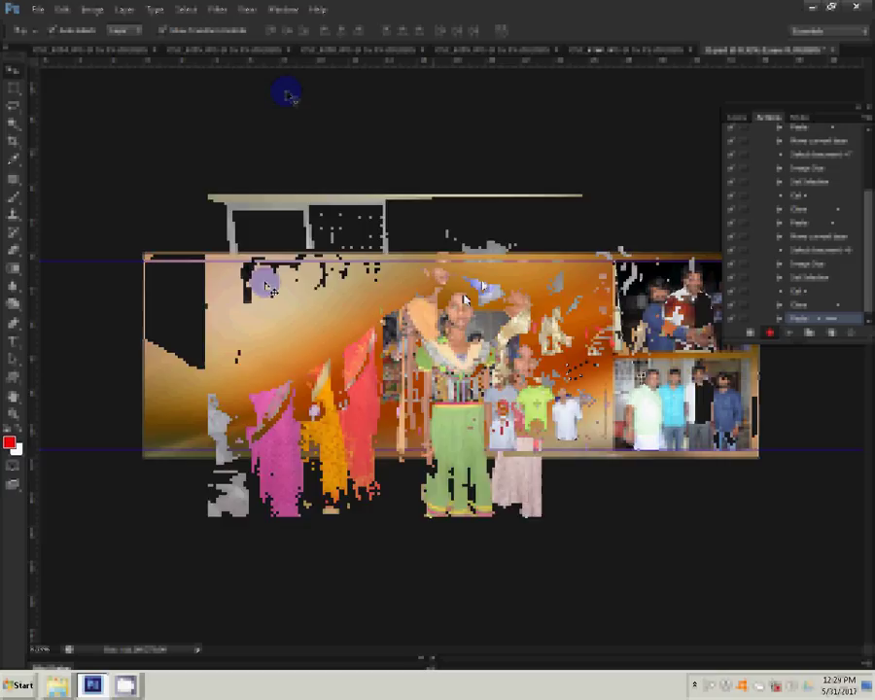
# Resize DSC_0300 to 8 inches wide (2400×1594 px) and close its document.
pyautogui.click(102, 10)
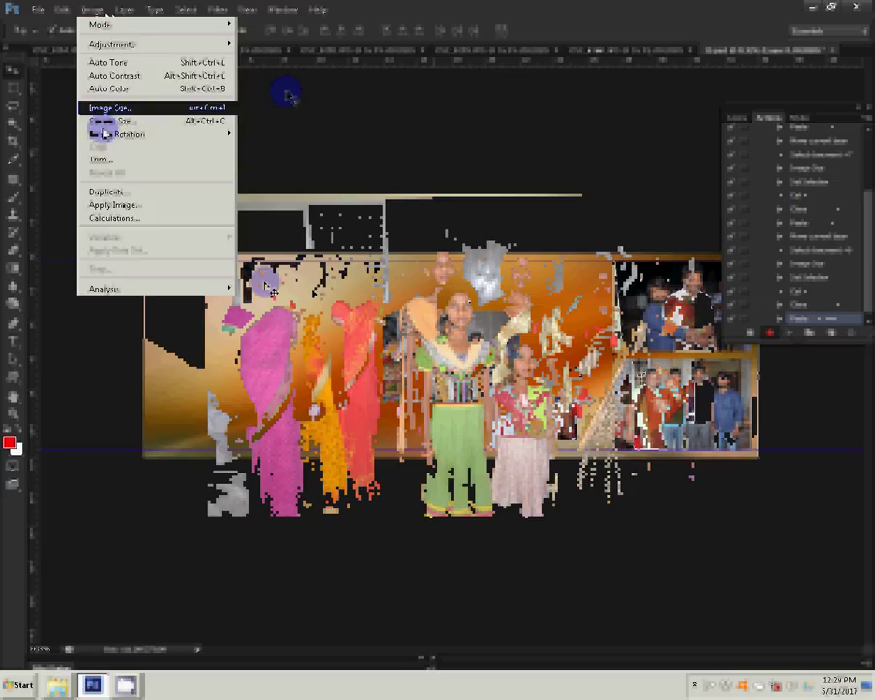
pyautogui.click(109, 107)
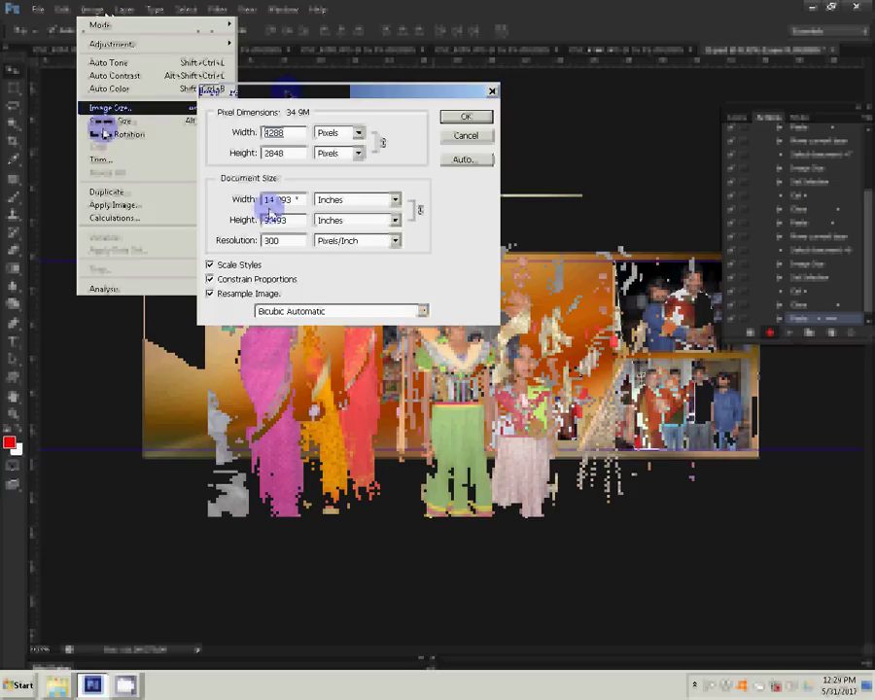
pyautogui.doubleClick(272, 199)
pyautogui.write('8')
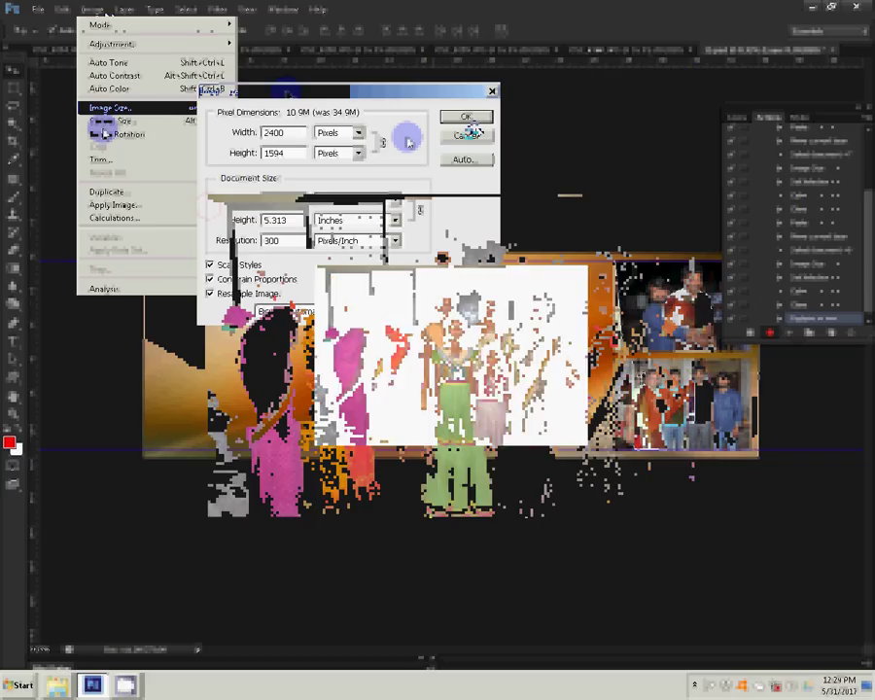
pyautogui.click(694, 49)
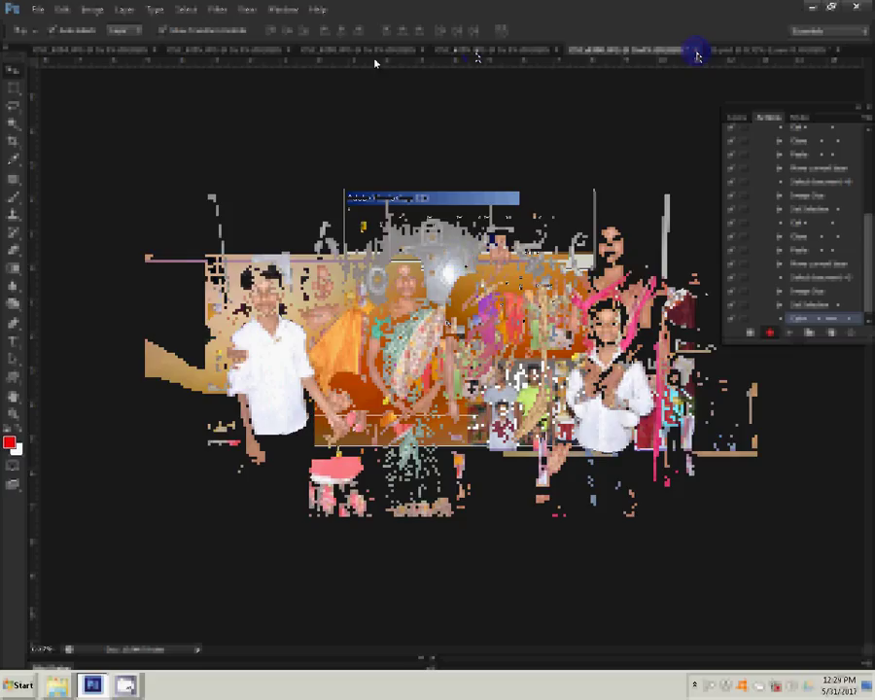
pyautogui.click(117, 637)
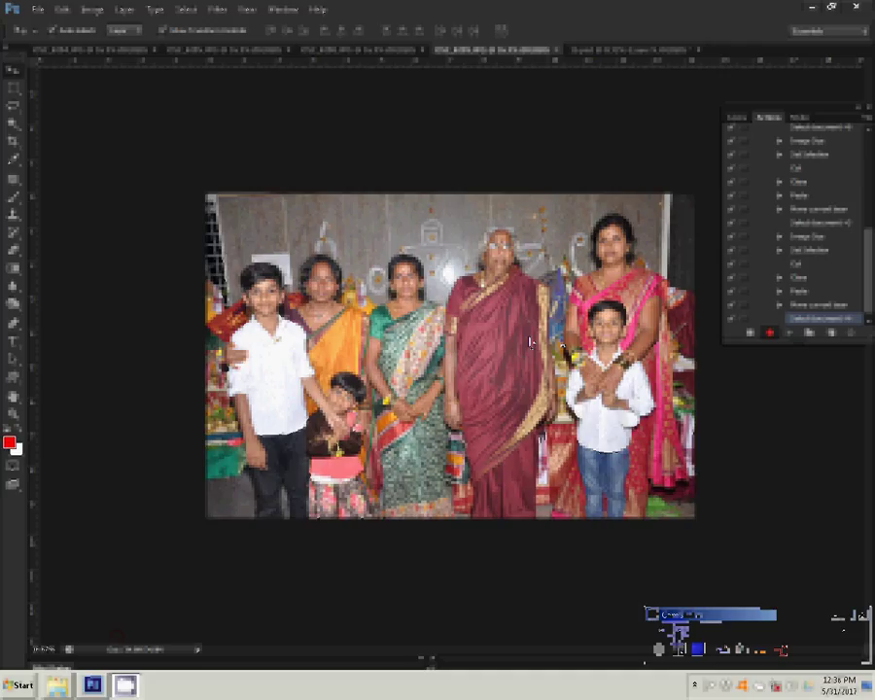
# Set DSC_0299's document width to 9.5 and close it without saving.
pyautogui.click(93, 9)
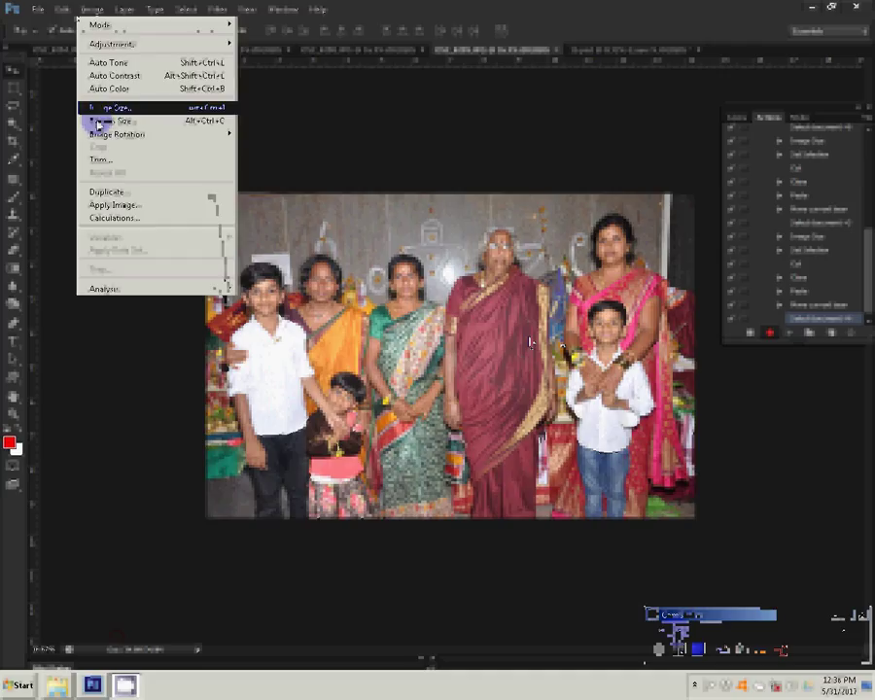
pyautogui.click(98, 111)
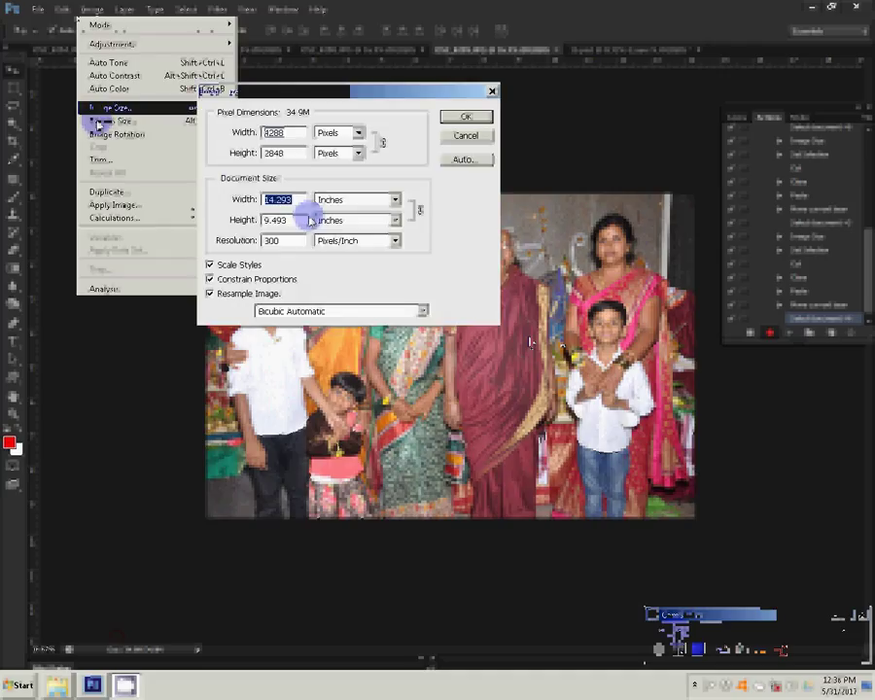
pyautogui.write('8')
pyautogui.press('BackSpace')
pyautogui.write('9.5')
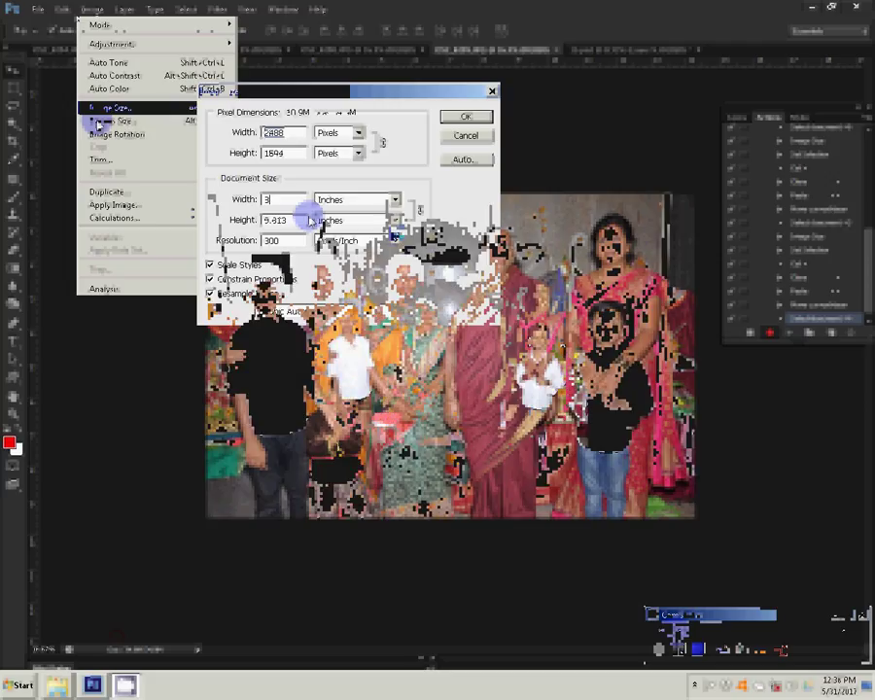
pyautogui.click(562, 49)
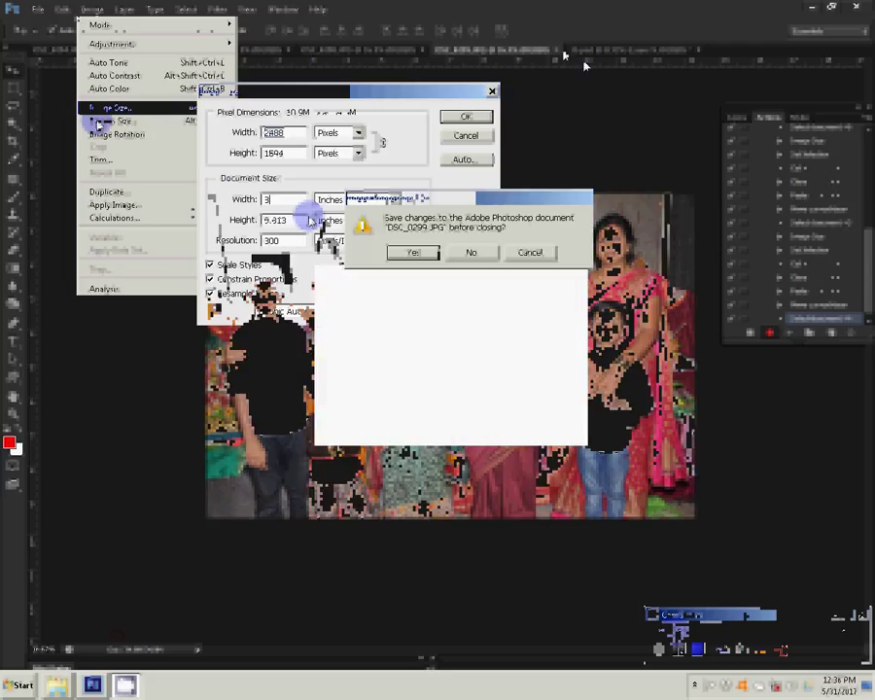
pyautogui.click(473, 254)
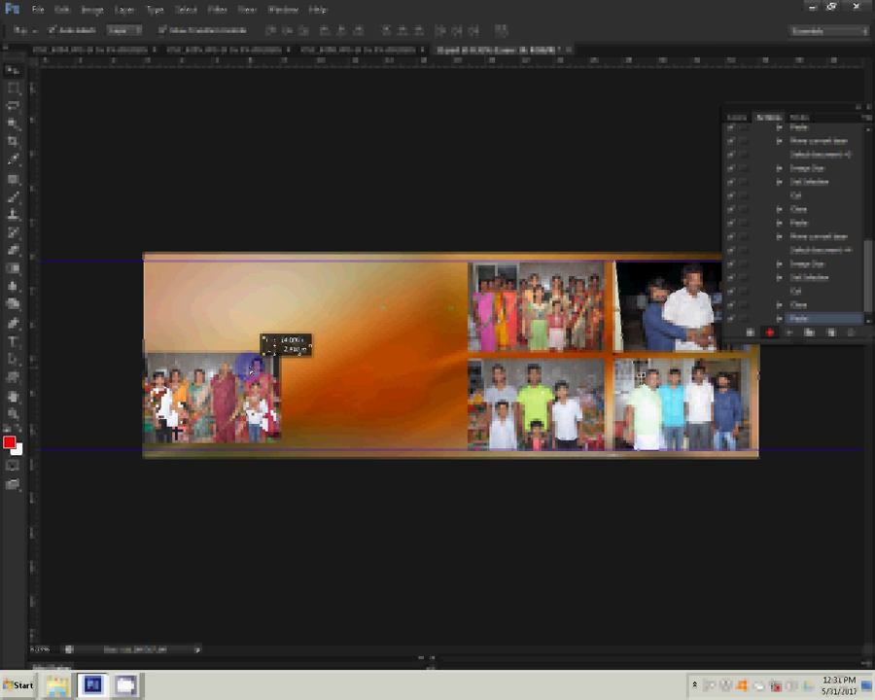
# Nudge the lower-left photo slightly, then set DSC_0298's document width to 3.
pyautogui.moveTo(251, 370); pyautogui.dragTo(257, 374)
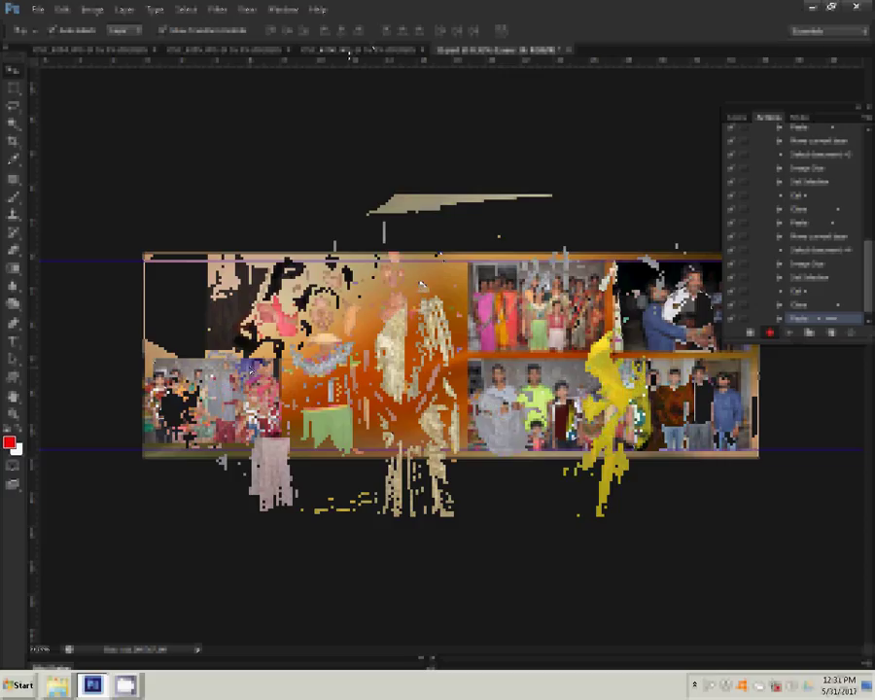
pyautogui.click(92, 9)
pyautogui.click(101, 109)
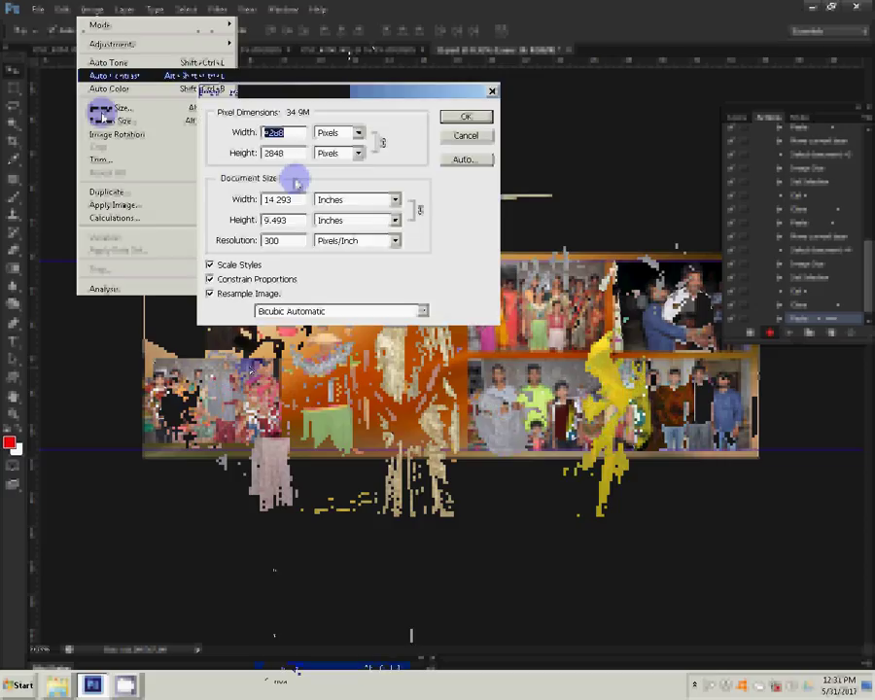
pyautogui.press('Tab')
pyautogui.press('Tab')
pyautogui.write('3')
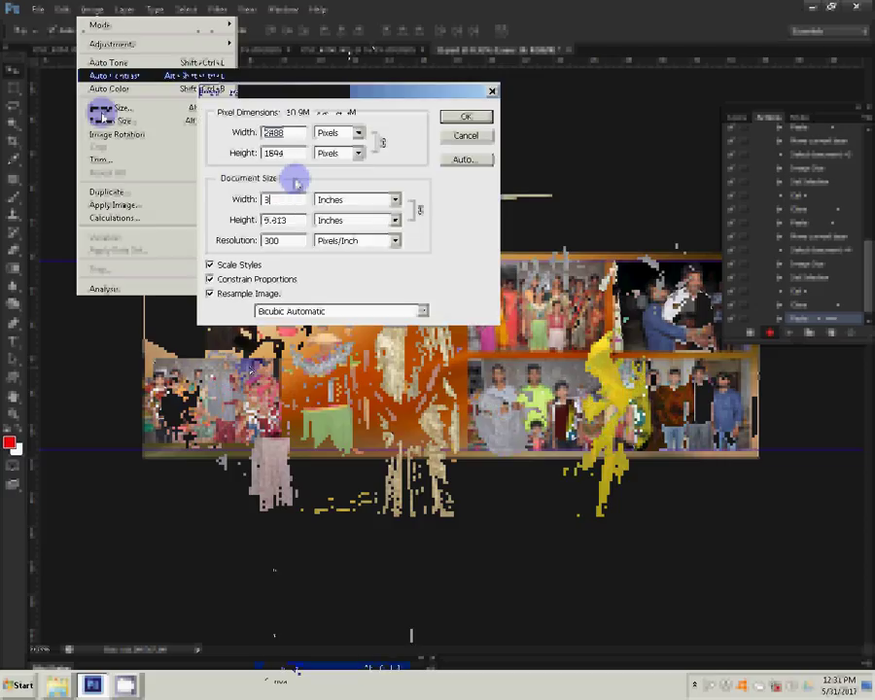
pyautogui.press('Return')
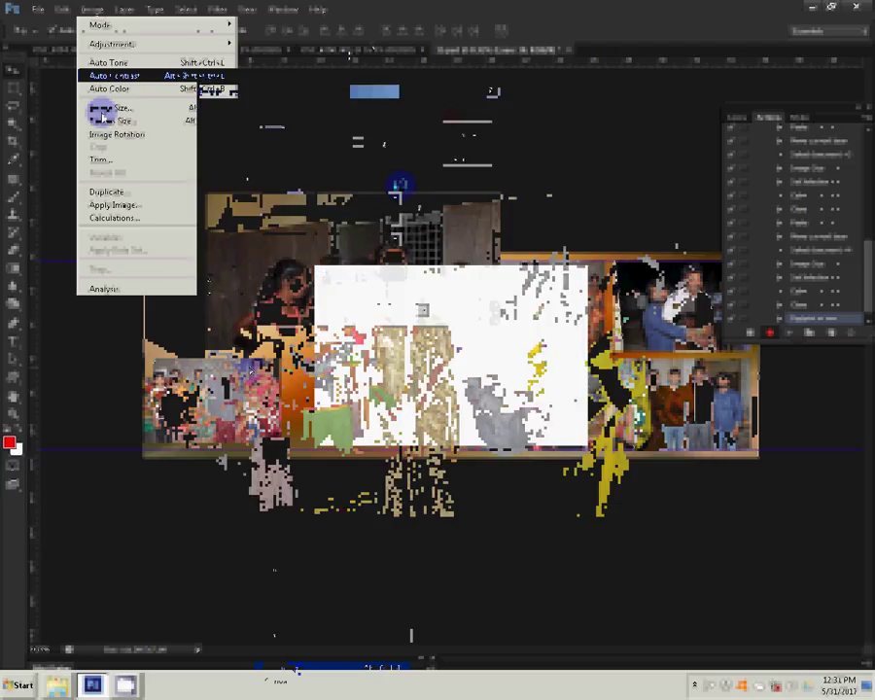
# Close DSC_0298 without saving so it lands top-left in the album.
pyautogui.click(425, 51)
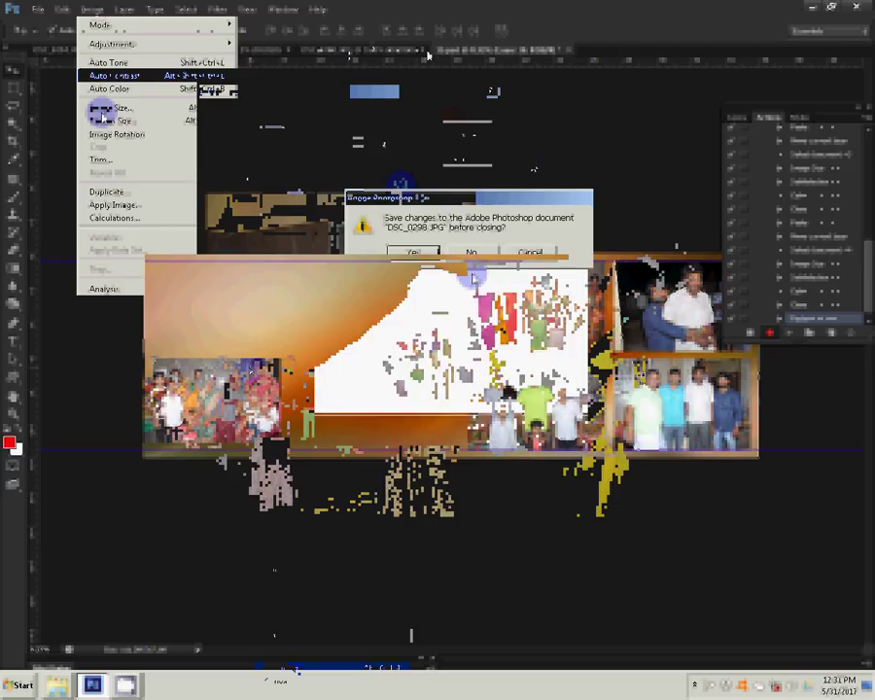
pyautogui.click(472, 255)
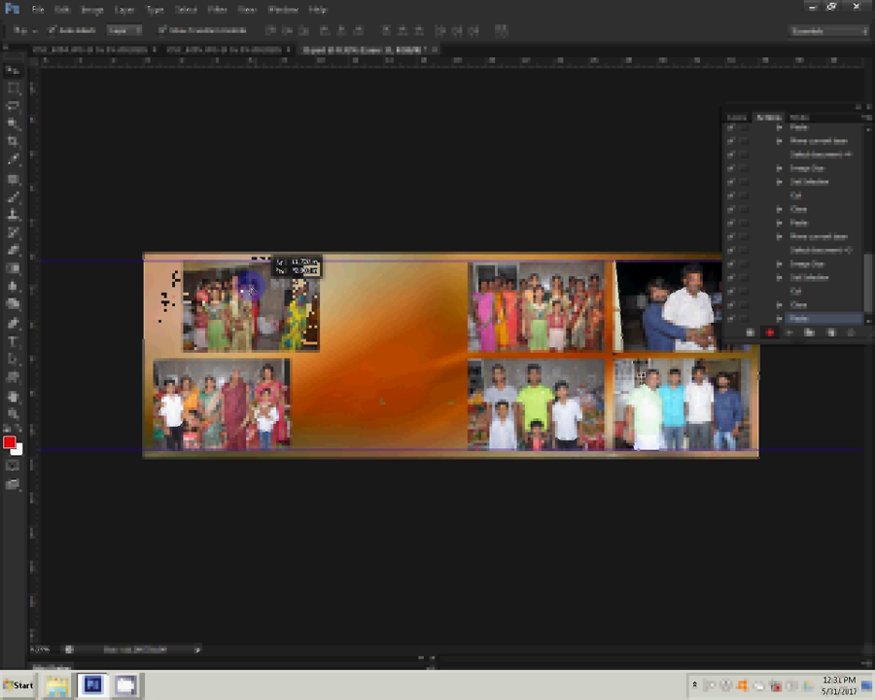
pyautogui.click(288, 205)
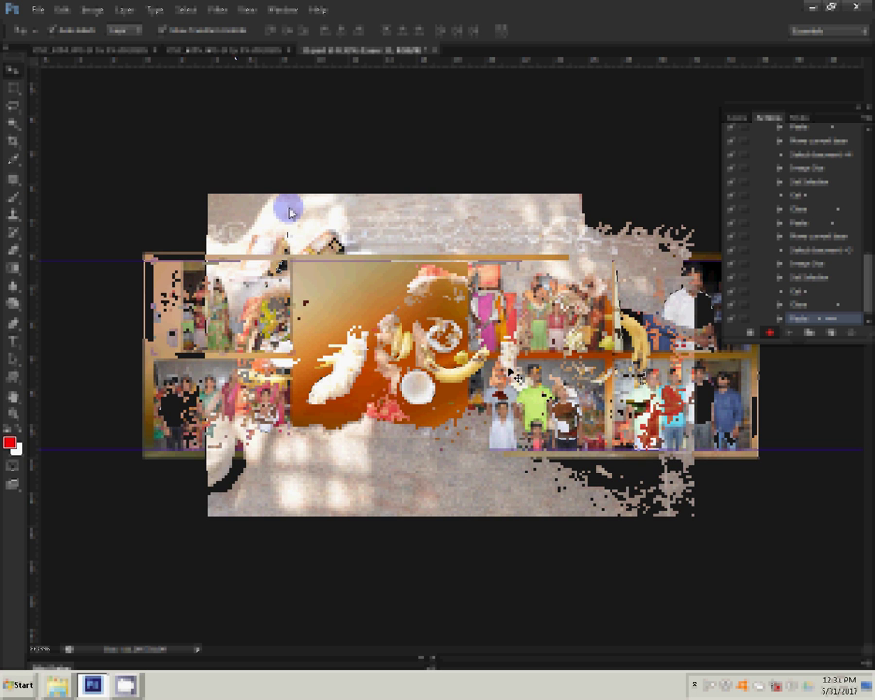
pyautogui.moveTo(288, 207); pyautogui.dragTo(356, 284)
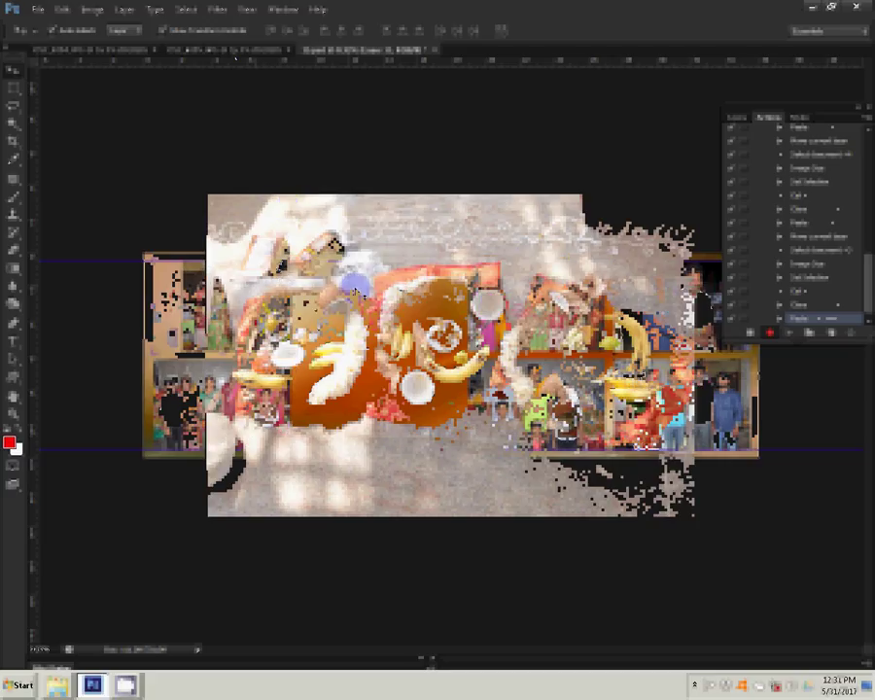
# Resize DSC_0295 (width 3), close it unsaved, and paste it into the album spread.
pyautogui.click(93, 10)
pyautogui.click(113, 107)
pyautogui.doubleClick(294, 197)
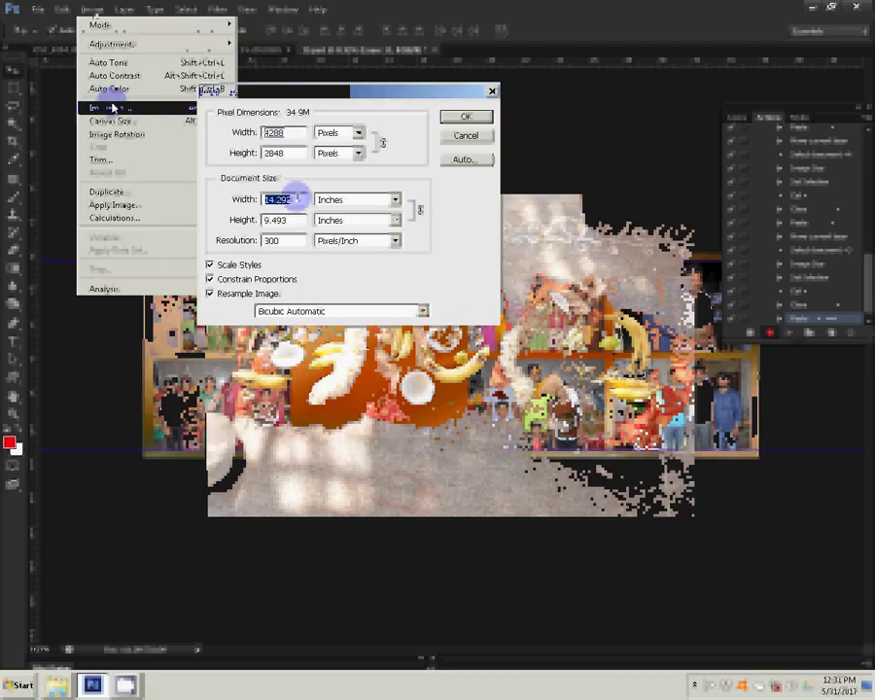
pyautogui.write('3')
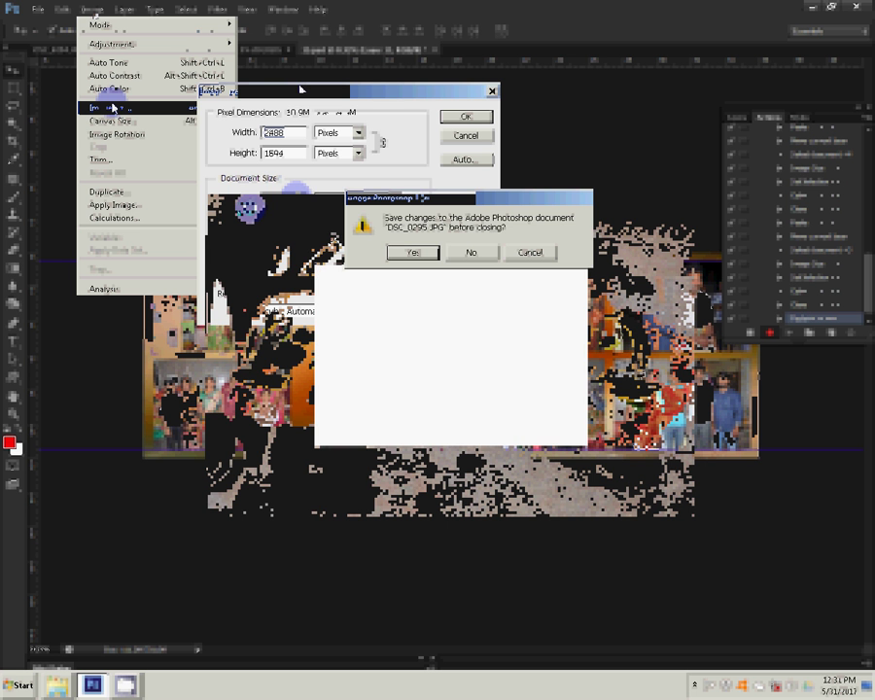
pyautogui.click(474, 253)
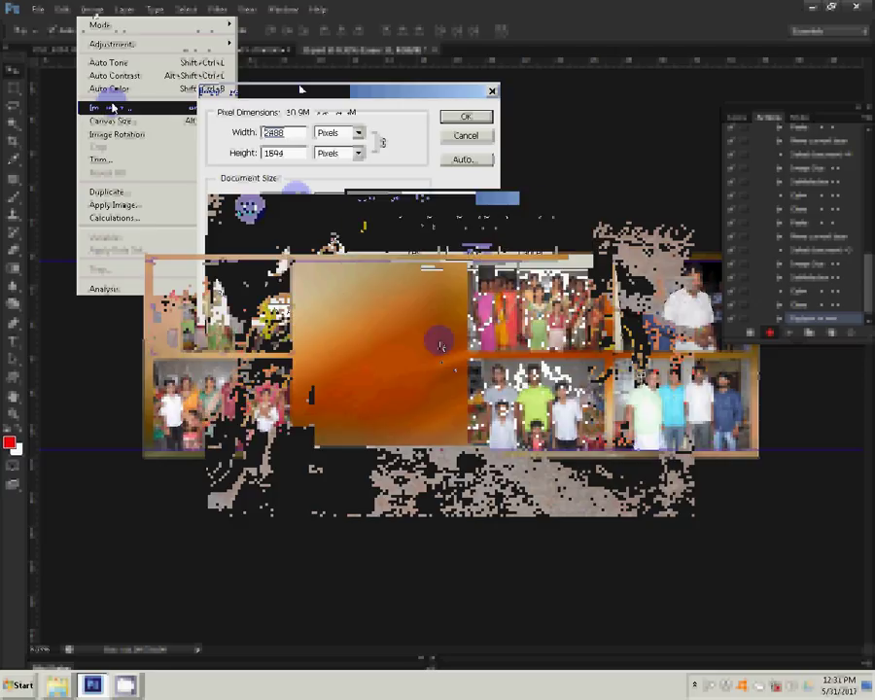
pyautogui.hotkey('ctrl', 'v')
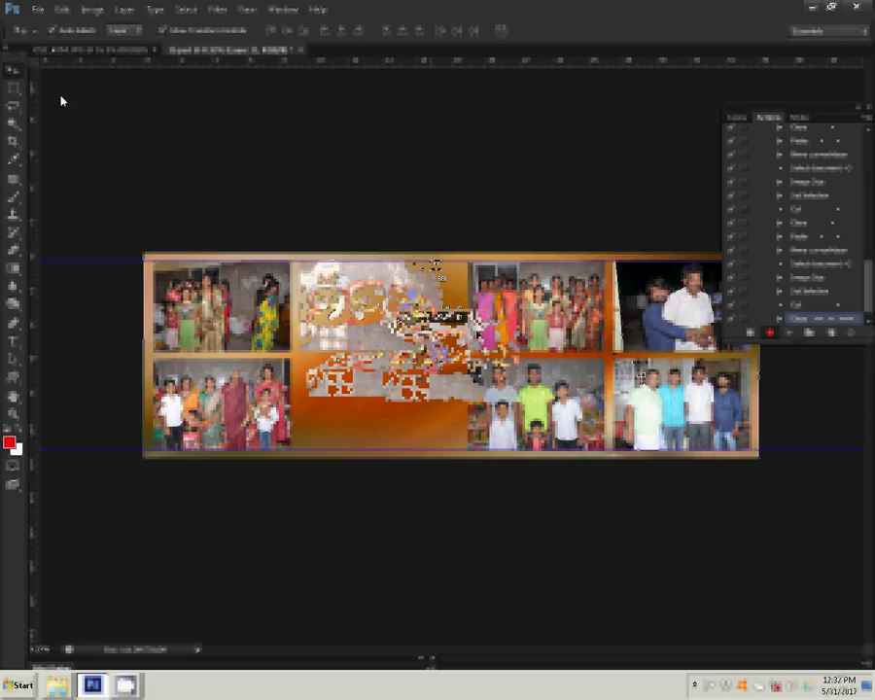
pyautogui.hotkey('ctrl', 'v')
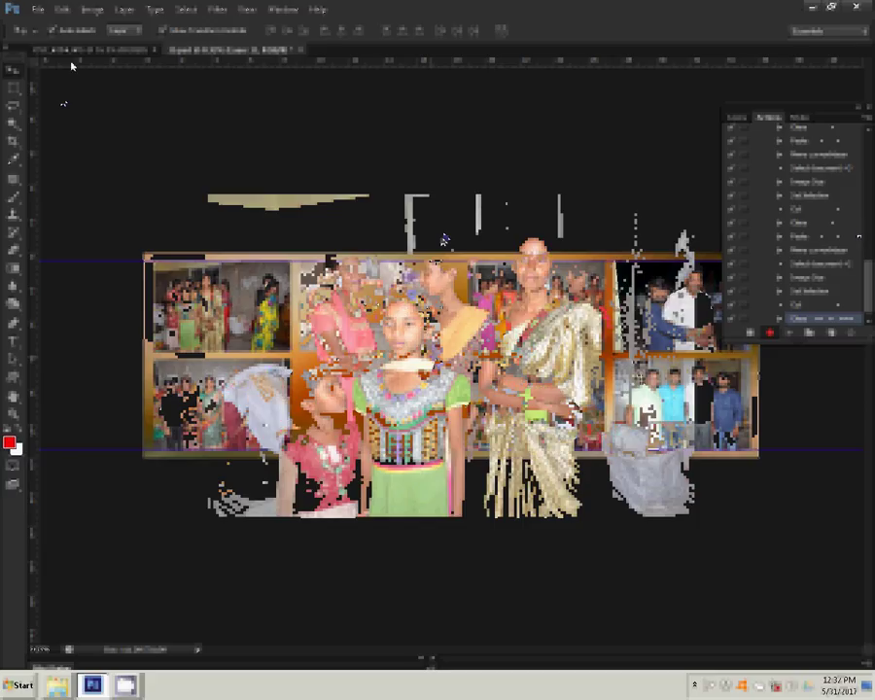
# Resize DSC_0294 to 8 inches wide and close it without saving.
pyautogui.click(91, 9)
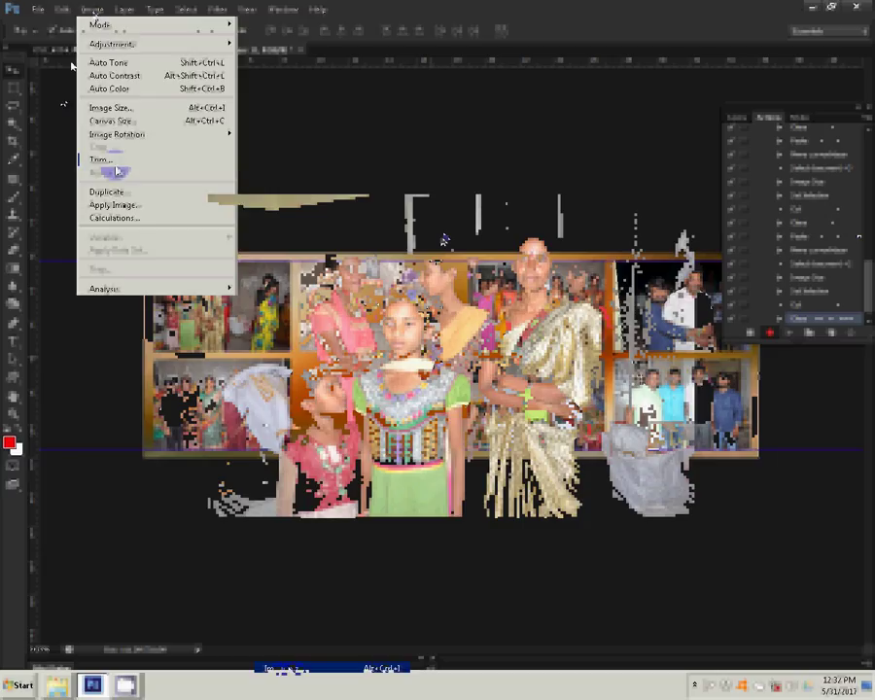
pyautogui.hotkey('alt', 'ctrl', 'i')
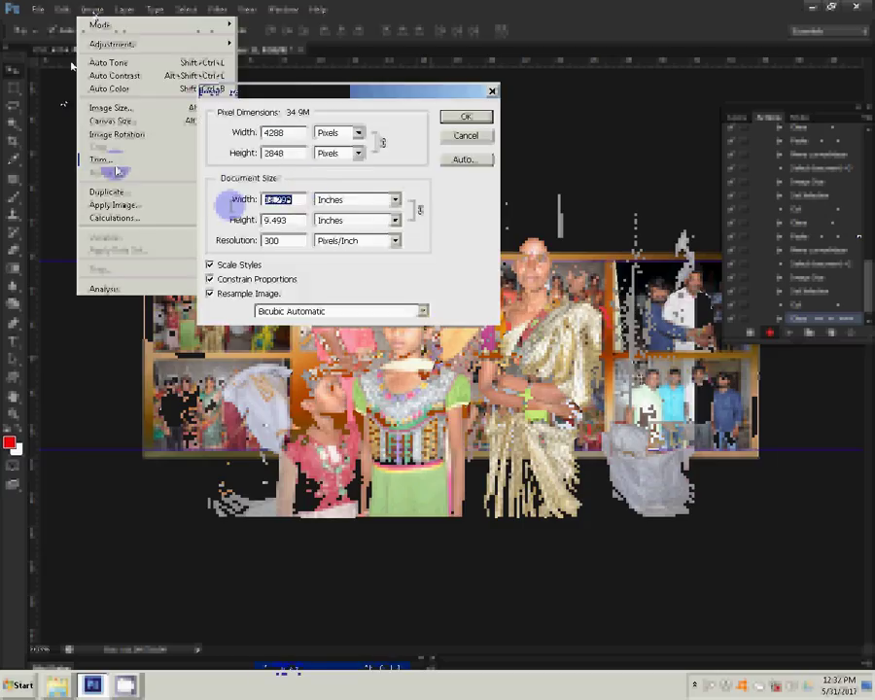
pyautogui.write('8')
pyautogui.click(466, 118)
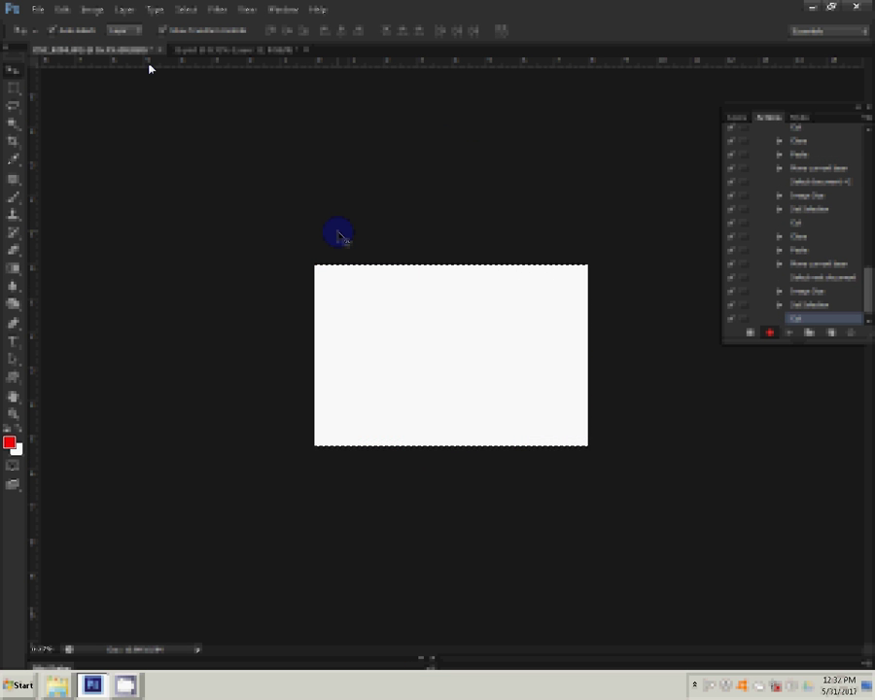
pyautogui.hotkey('ctrl', 'w')
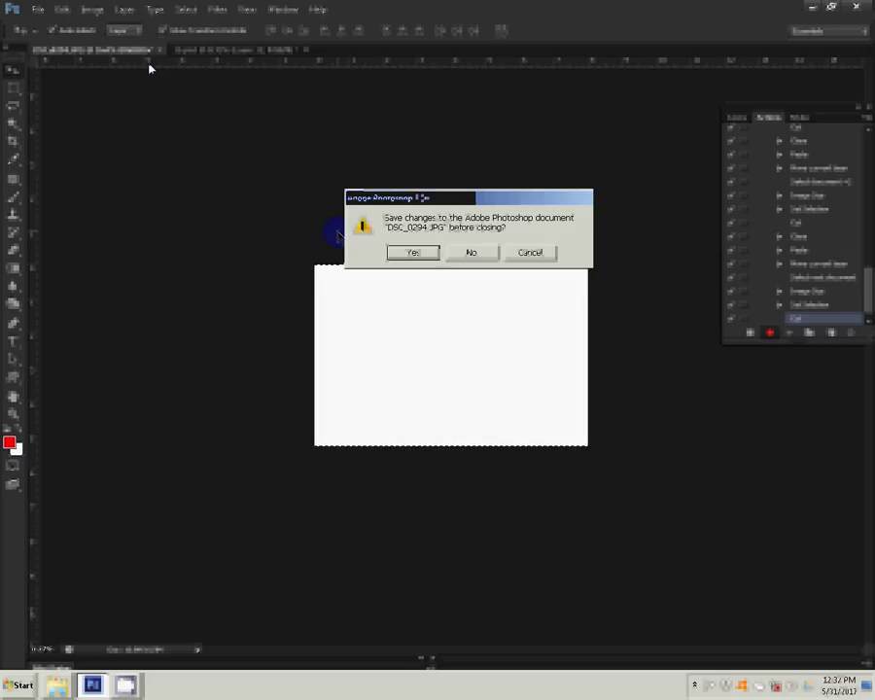
pyautogui.press('n')
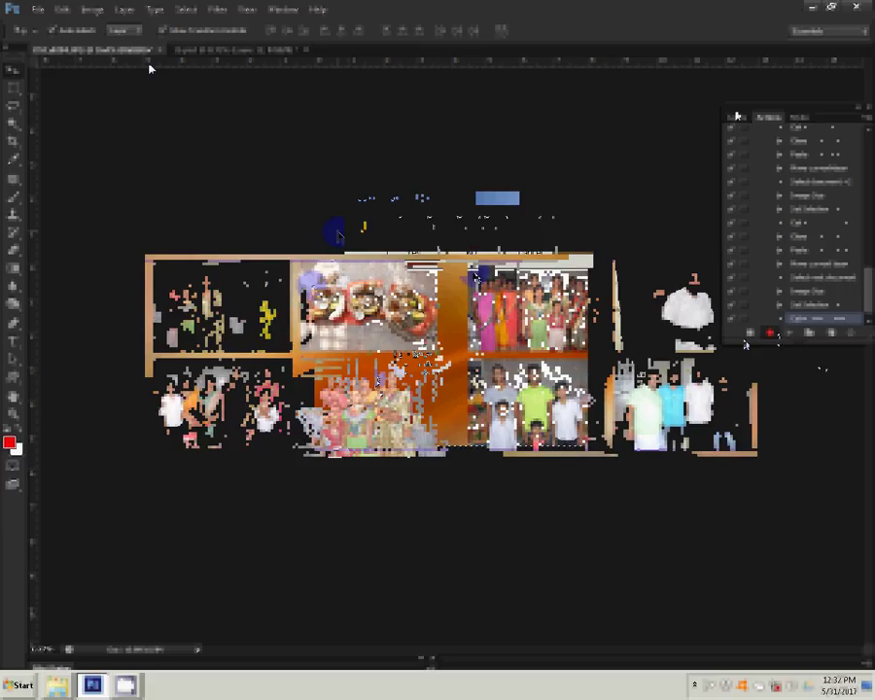
# Add a 22 px outside stroke with a blue-yellow gradient to the photo layer.
pyautogui.click(736, 117)
pyautogui.click(754, 333)
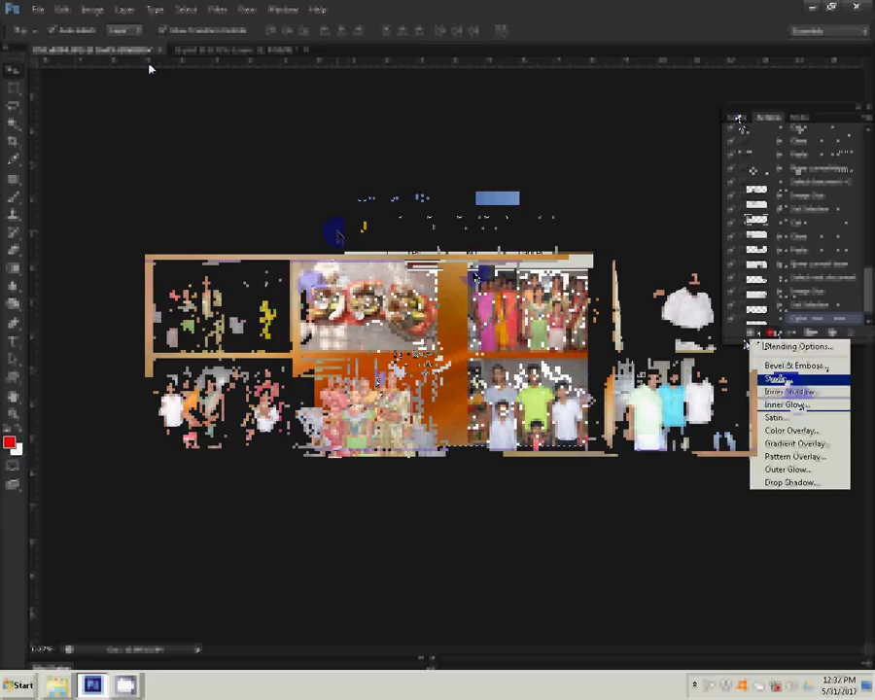
pyautogui.click(778, 378)
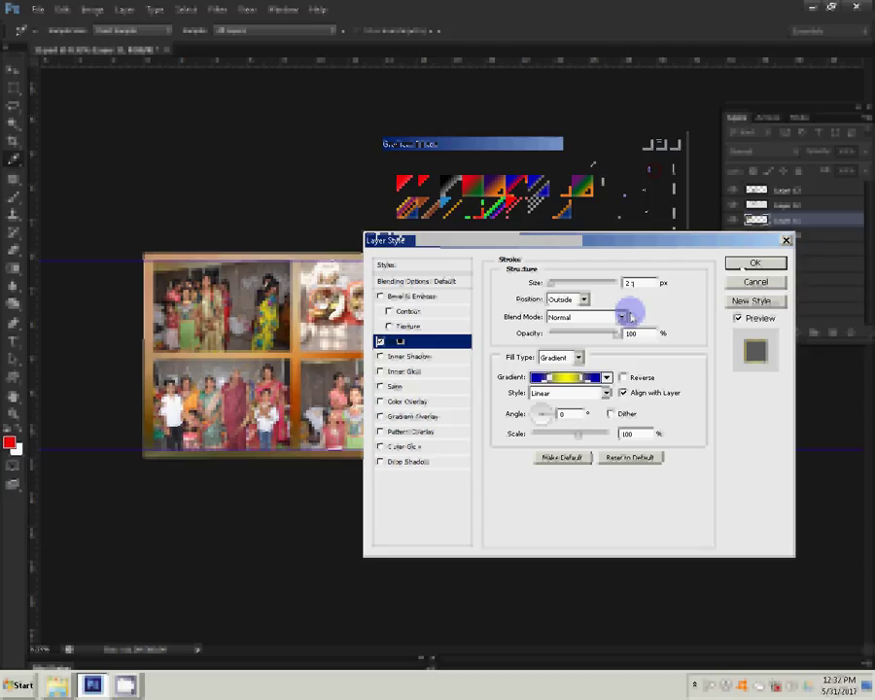
pyautogui.write('2')
pyautogui.click(741, 265)
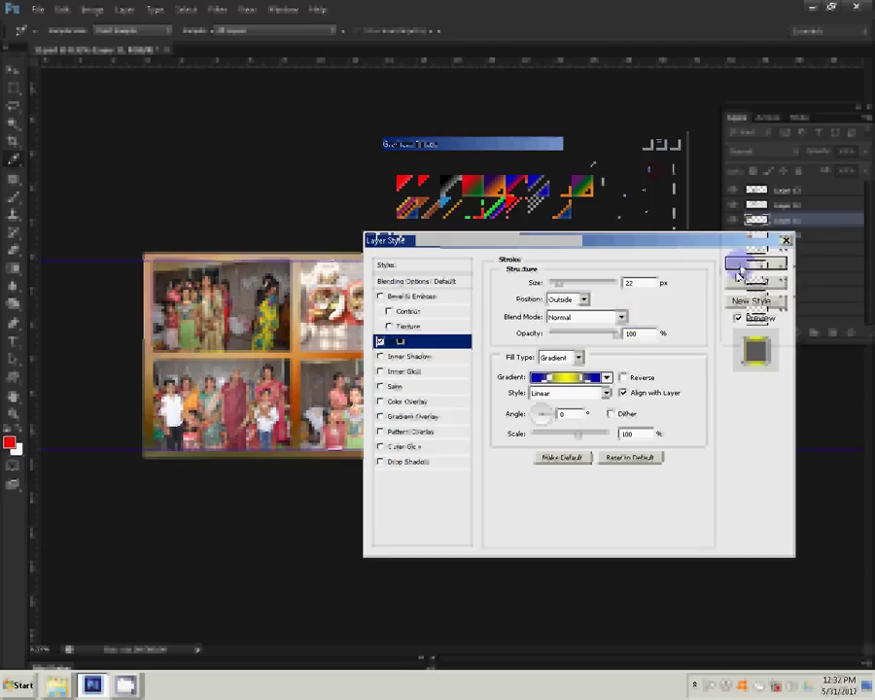
pyautogui.click(85, 10)
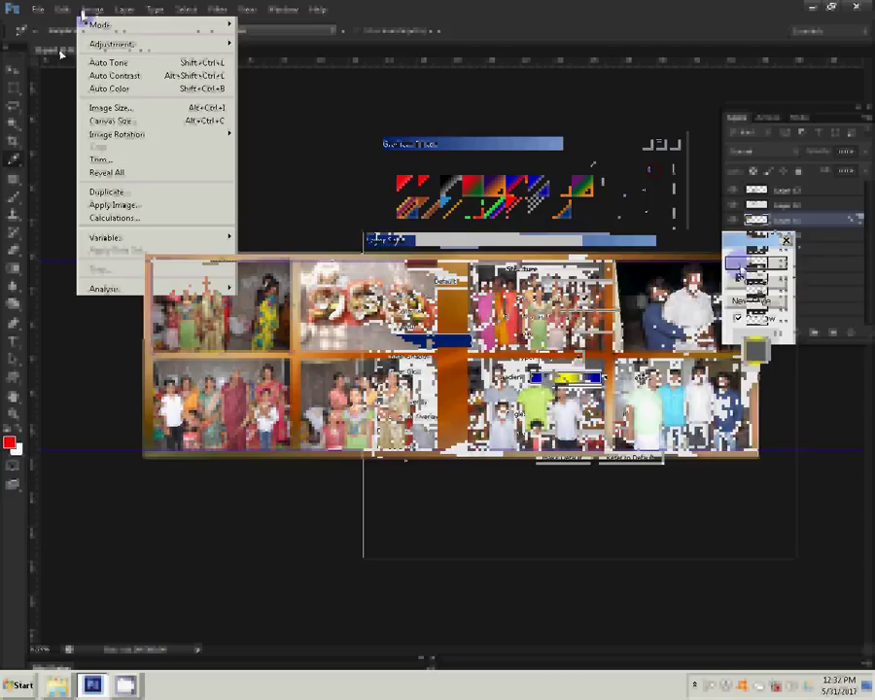
pyautogui.moveTo(193, 83)
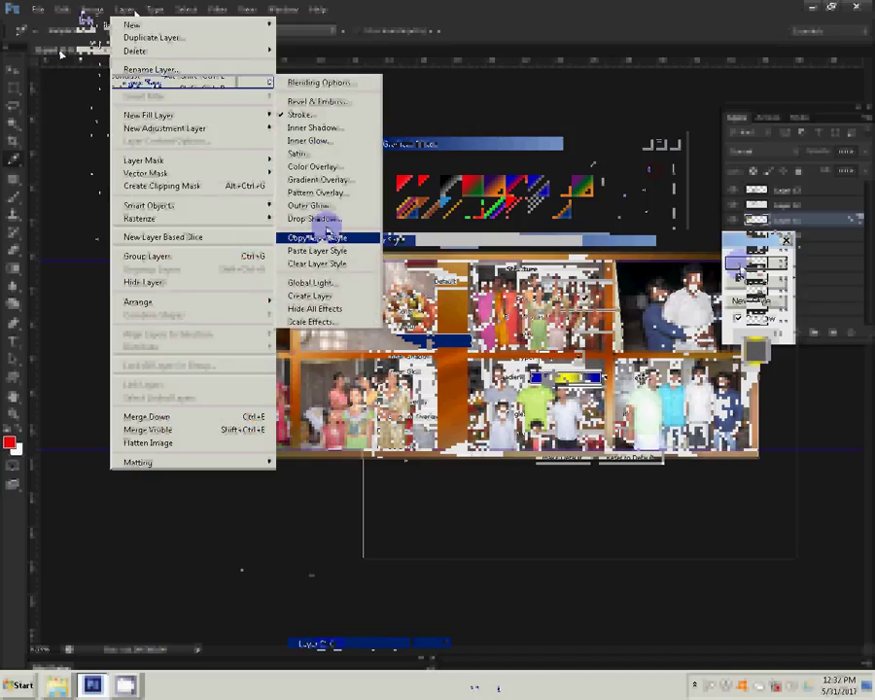
# Copy the stroke frame style and paste it onto three other photo layers.
pyautogui.click(326, 236)
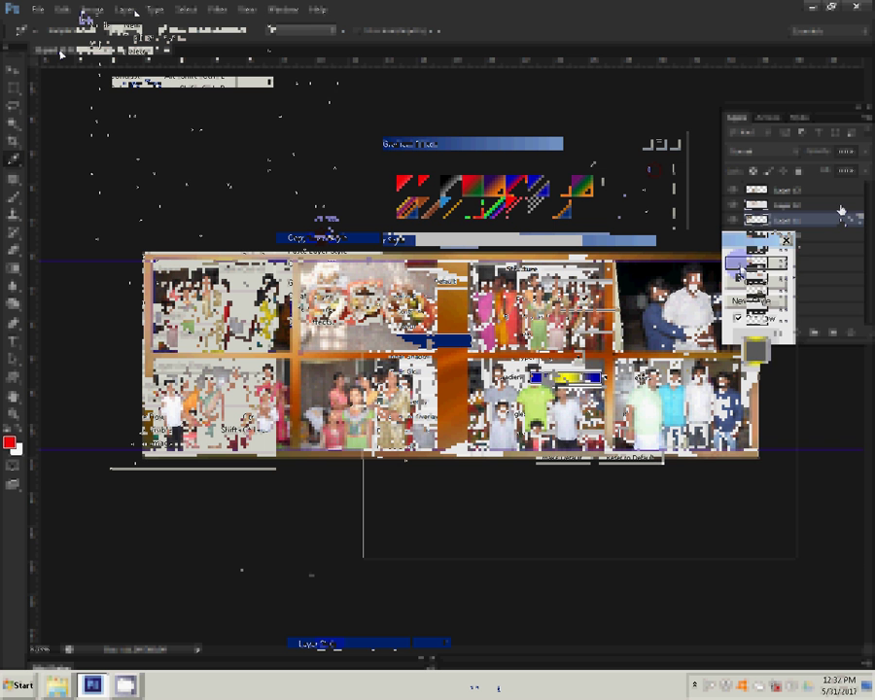
pyautogui.rightClick(842, 209)
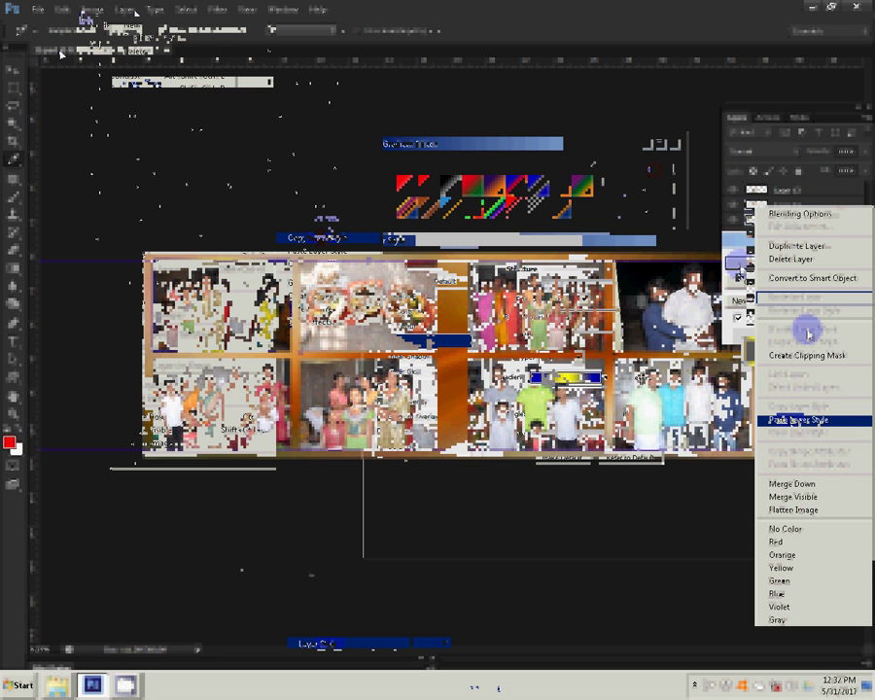
pyautogui.click(795, 420)
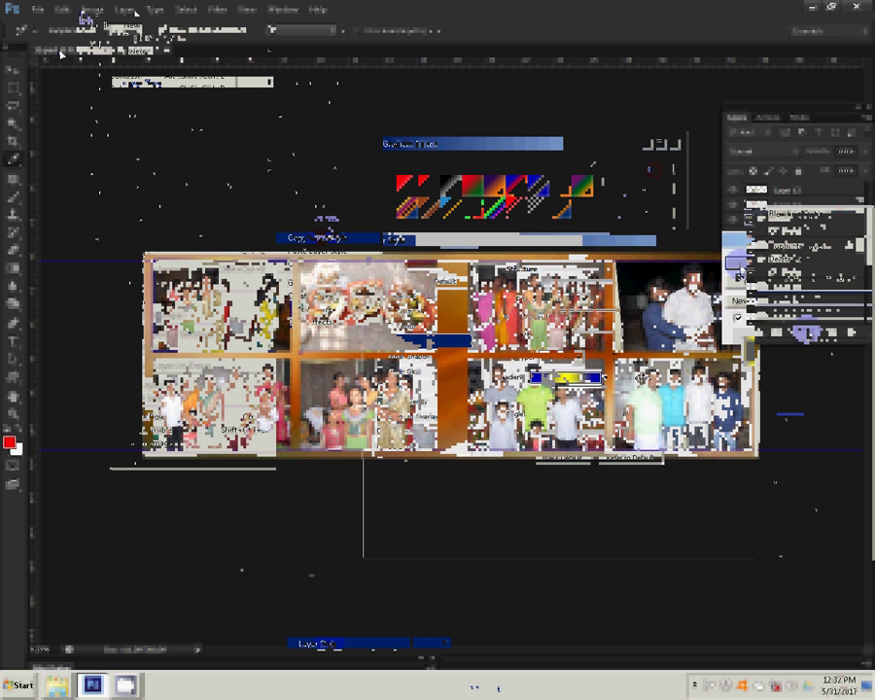
pyautogui.rightClick(839, 290)
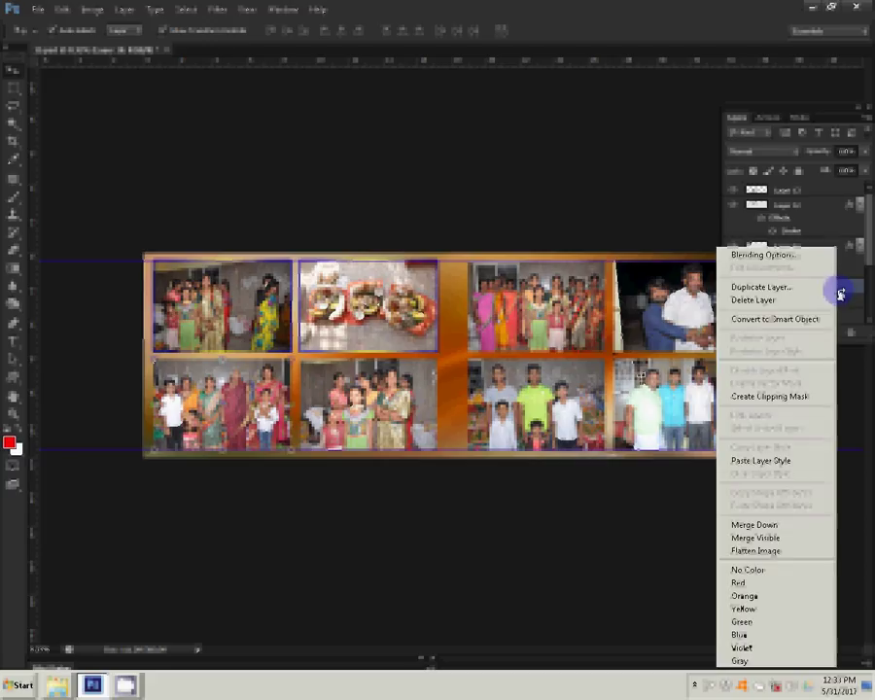
pyautogui.click(768, 460)
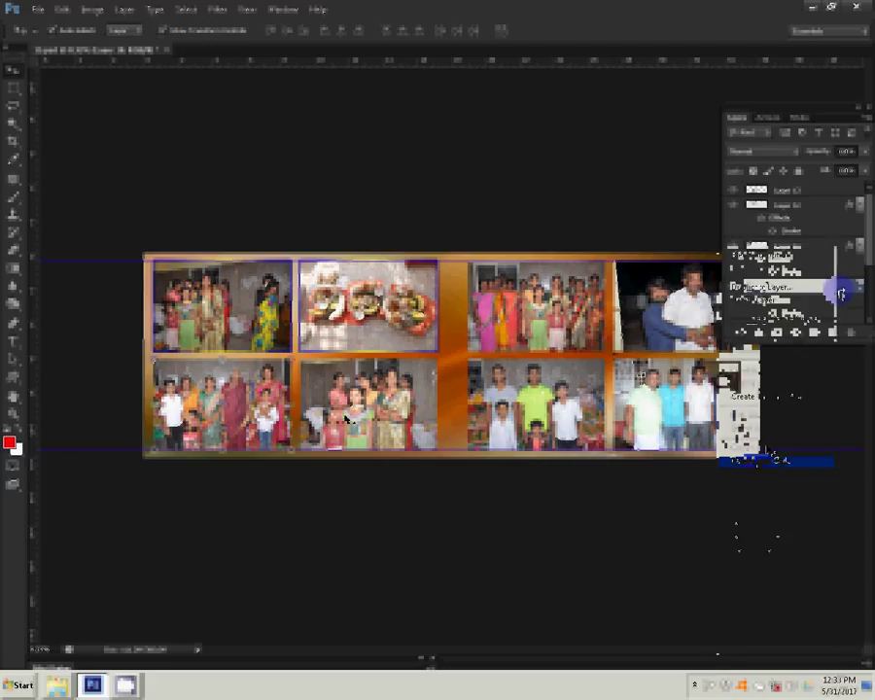
pyautogui.rightClick(825, 197)
pyautogui.click(837, 249)
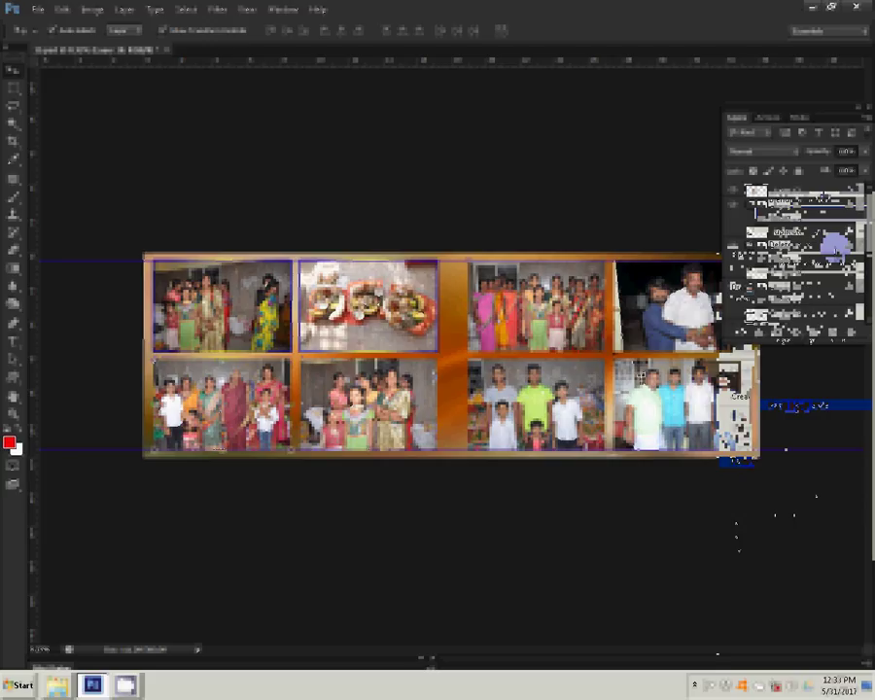
# Paste the same stroke frame style onto the remaining photo layers.
pyautogui.rightClick(817, 328)
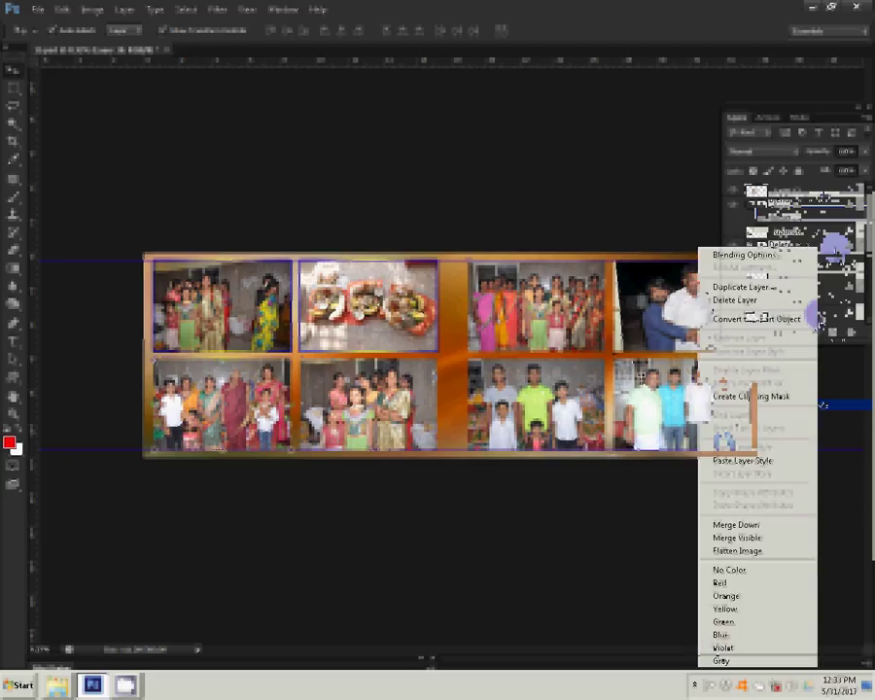
pyautogui.click(820, 314)
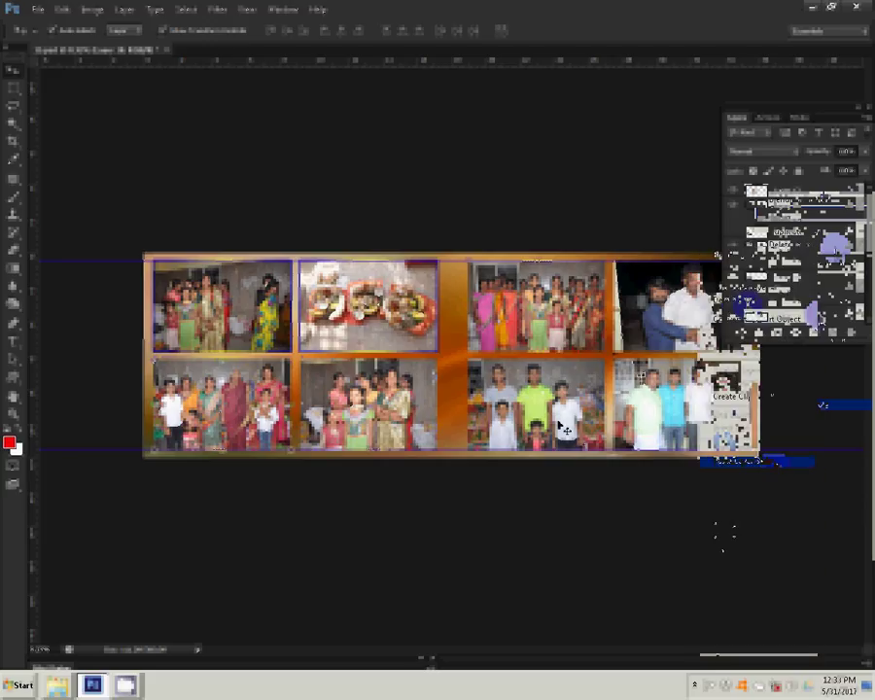
pyautogui.rightClick(711, 350)
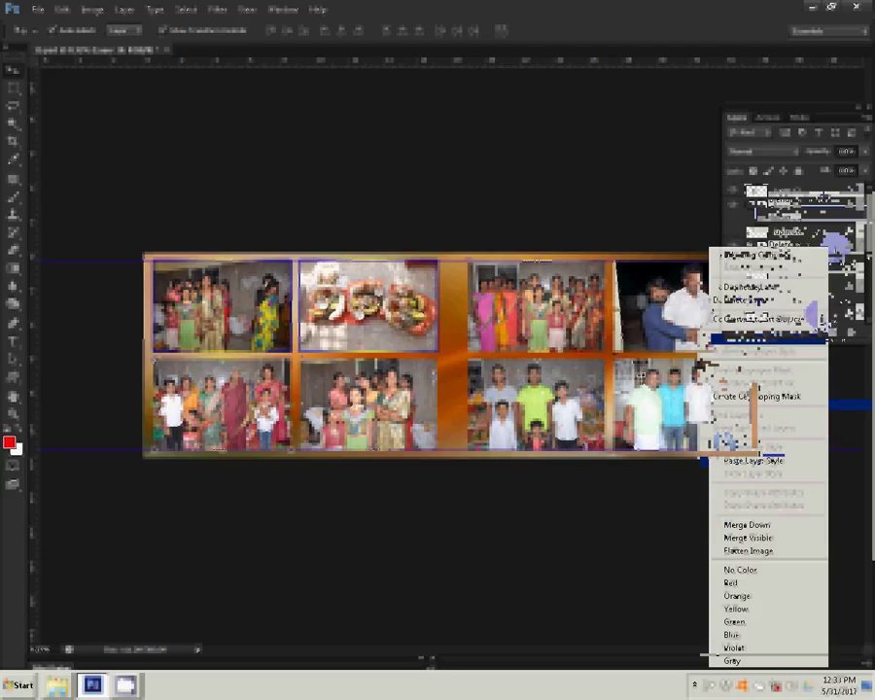
pyautogui.click(781, 428)
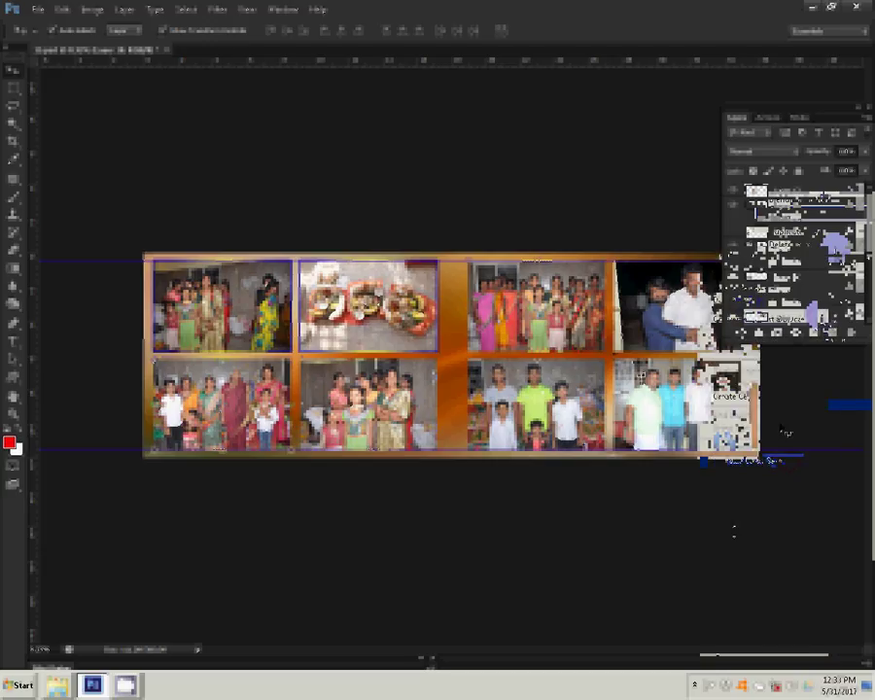
pyautogui.rightClick(852, 322)
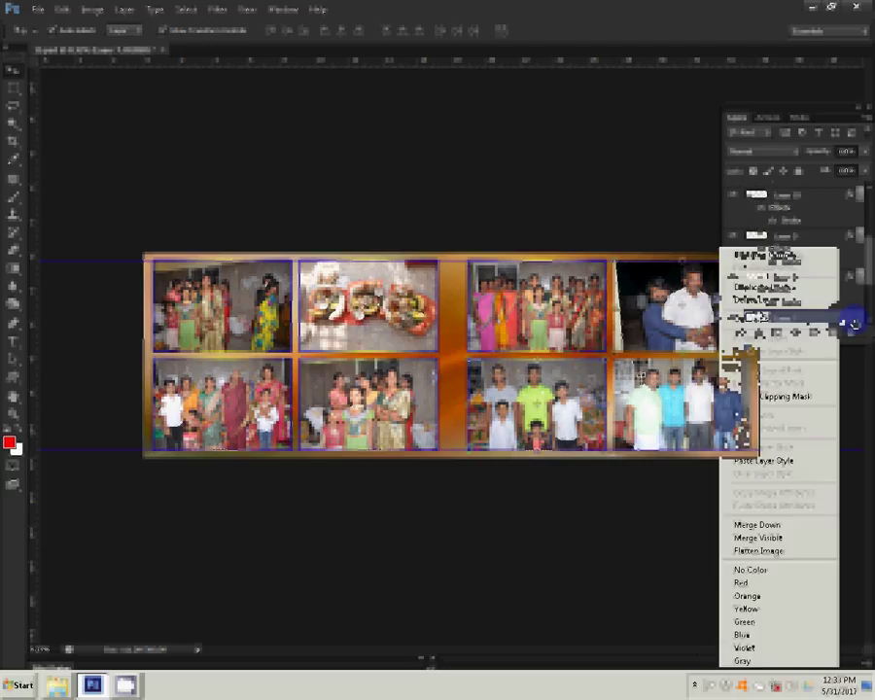
pyautogui.click(787, 461)
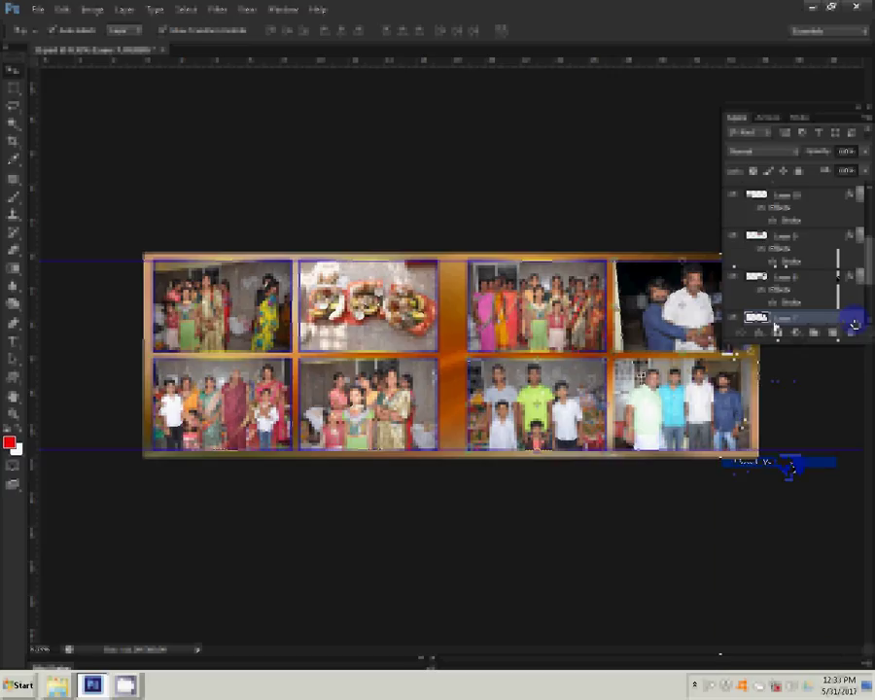
pyautogui.rightClick(853, 323)
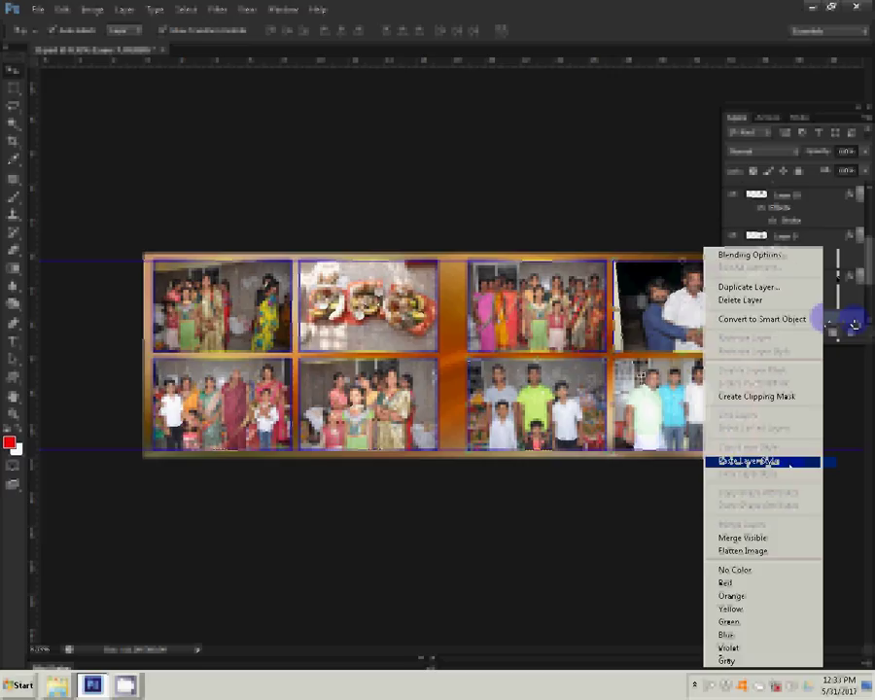
pyautogui.click(786, 461)
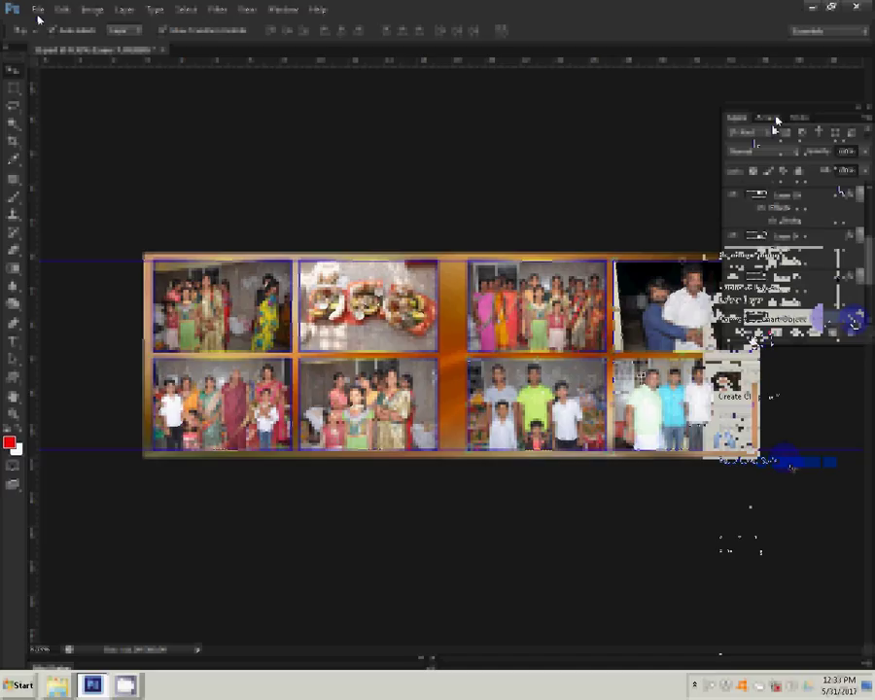
# Save the recorded action set as actions file '1' in the Software folder.
pyautogui.click(776, 119)
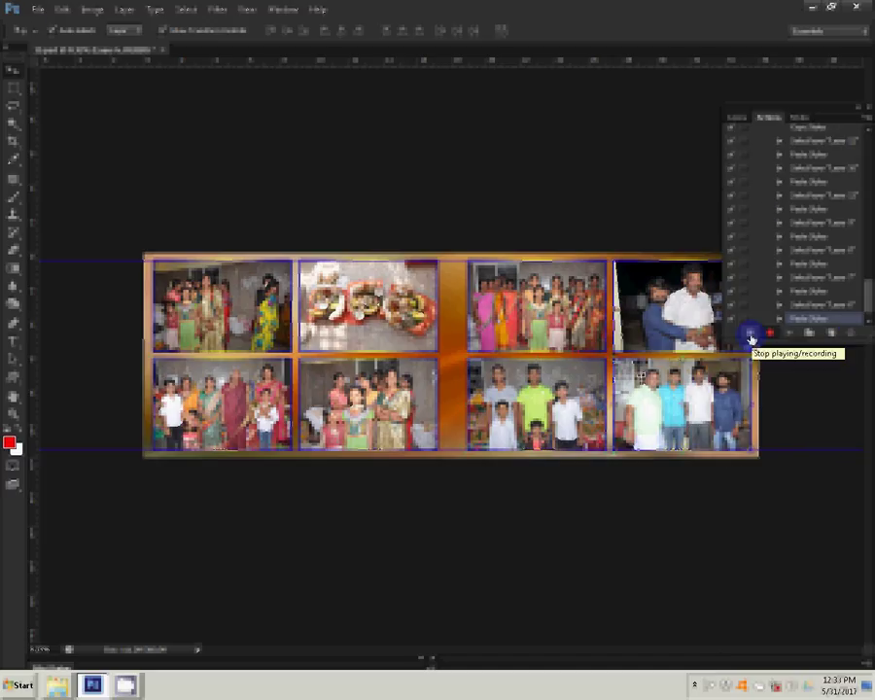
pyautogui.click(857, 117)
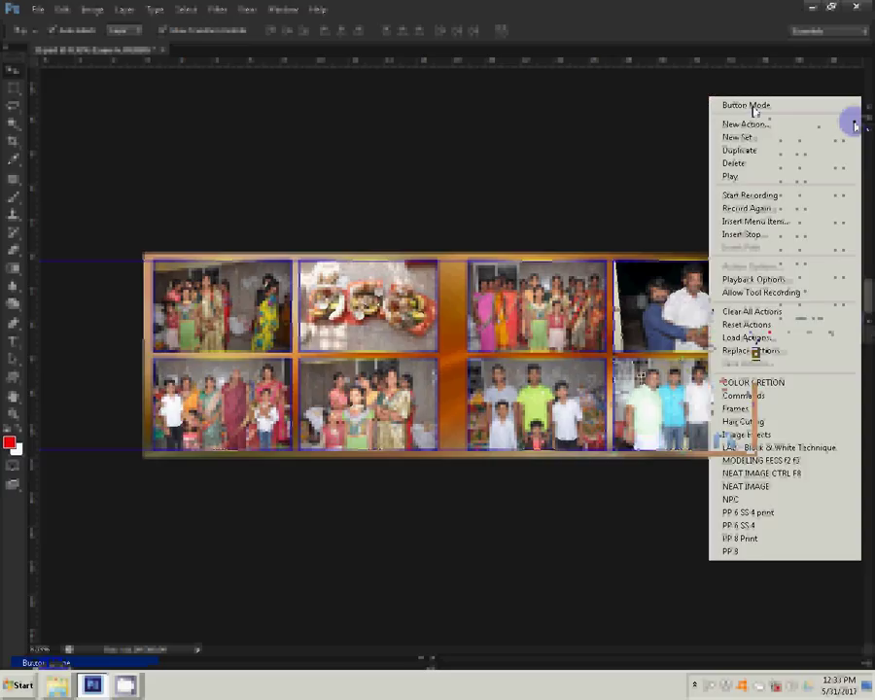
pyautogui.click(859, 119)
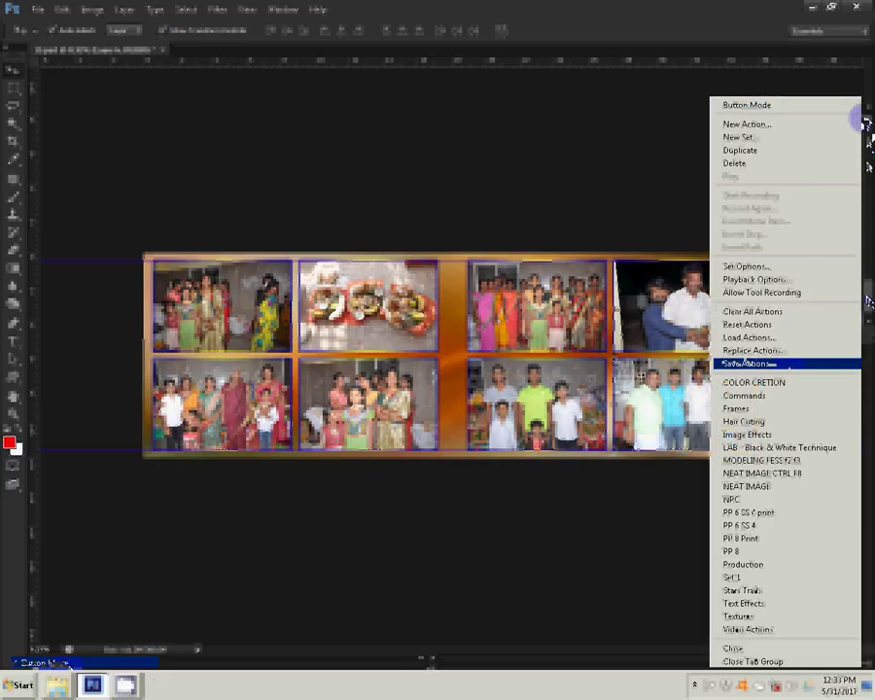
pyautogui.click(744, 363)
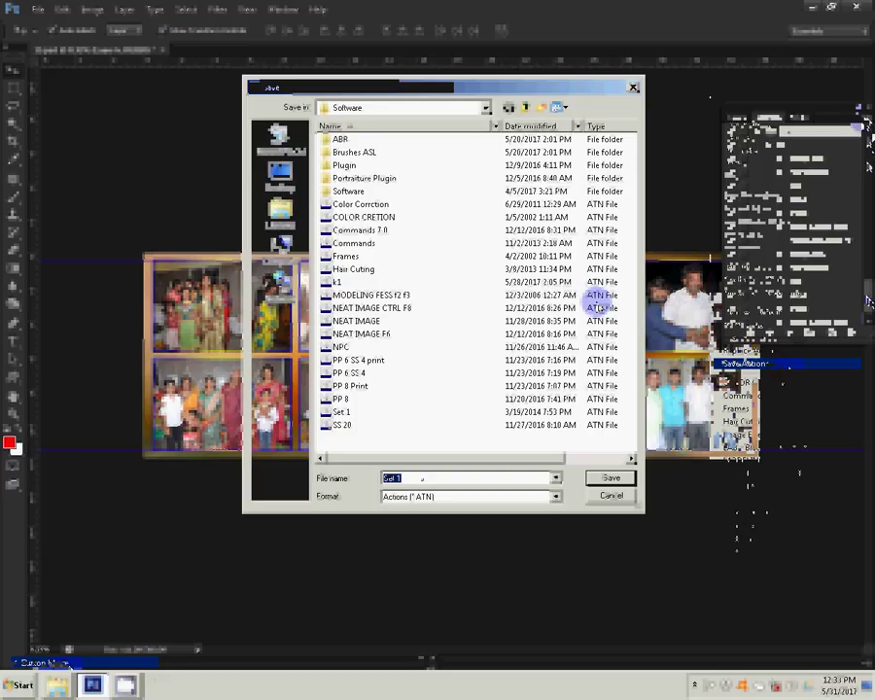
pyautogui.click(421, 471)
pyautogui.write('1')
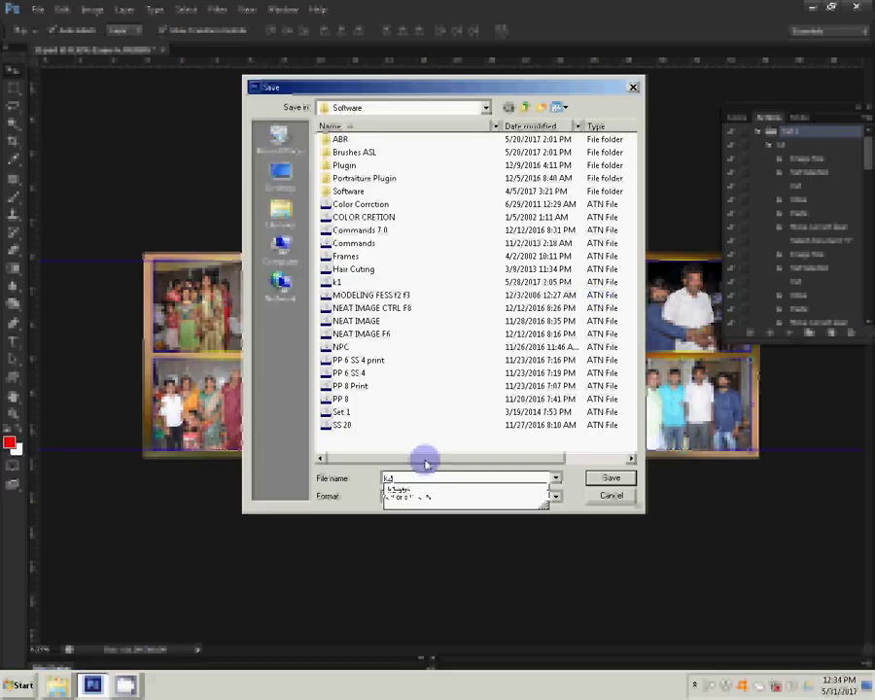
pyautogui.press('Return')
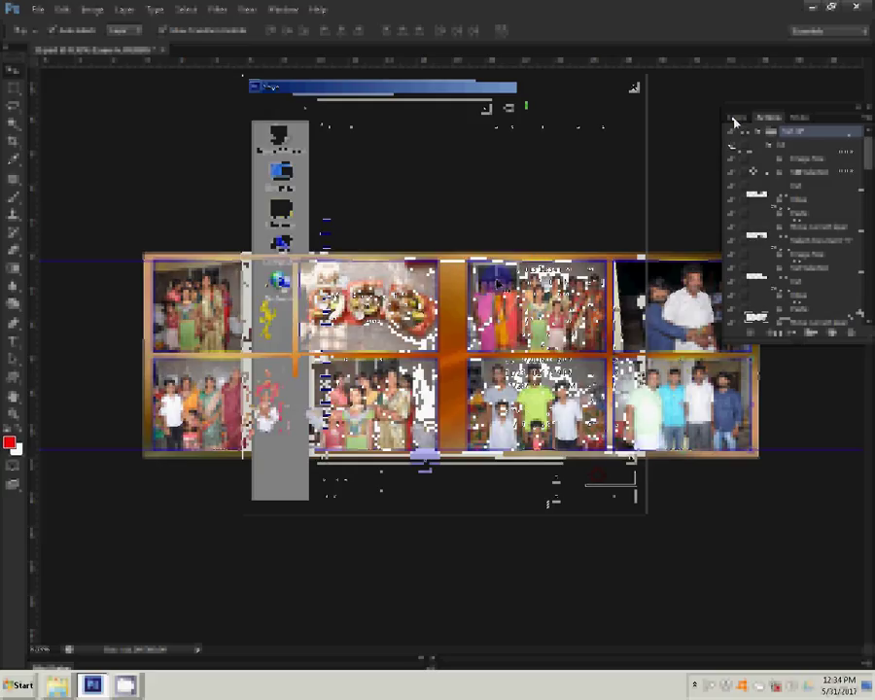
# Save the spread as layered PSD '17' in the Mohan K folder on Local Disk (G:).
pyautogui.click(37, 9)
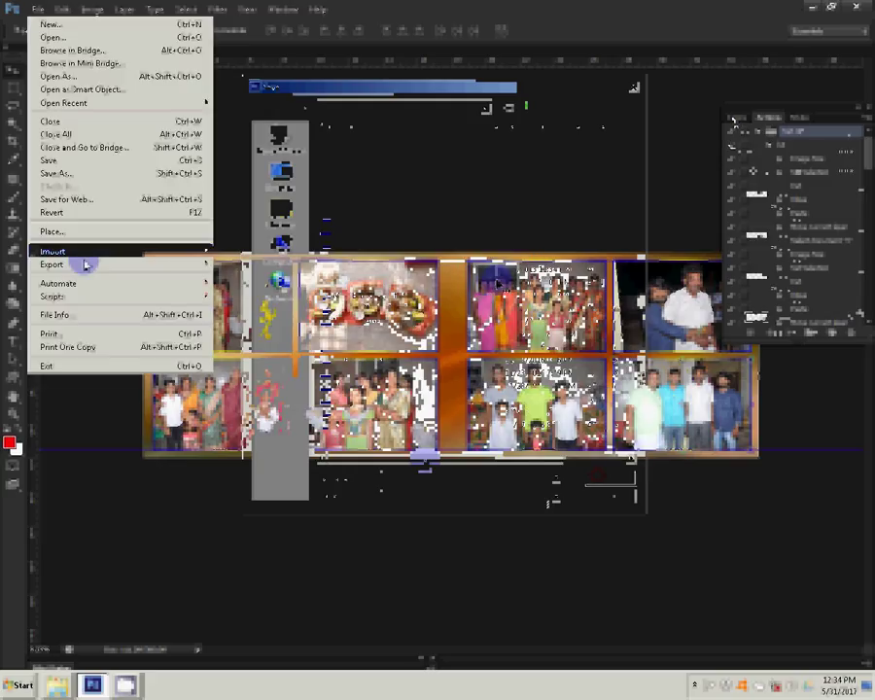
pyautogui.press('Return')
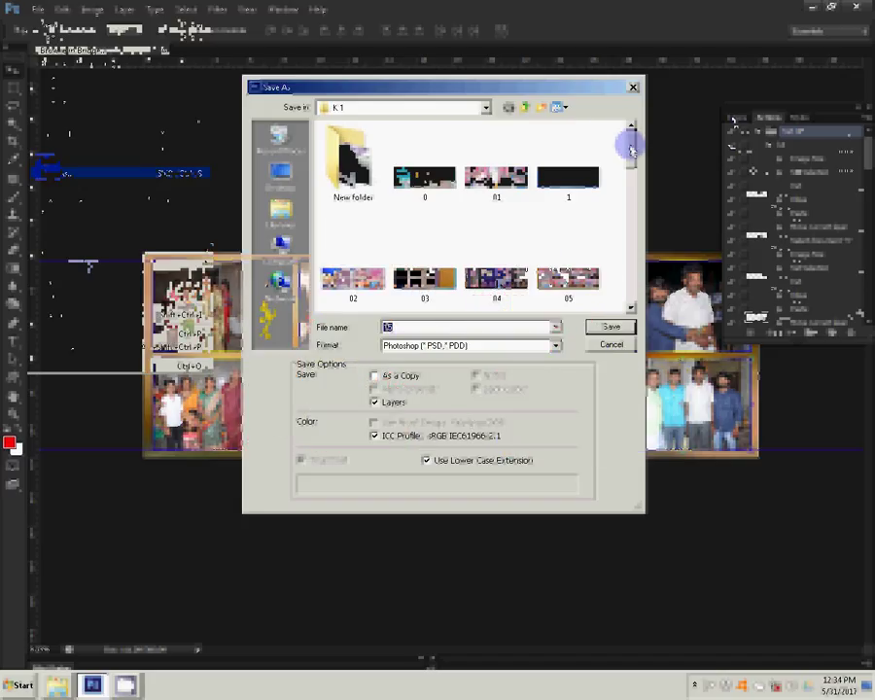
pyautogui.click(272, 283)
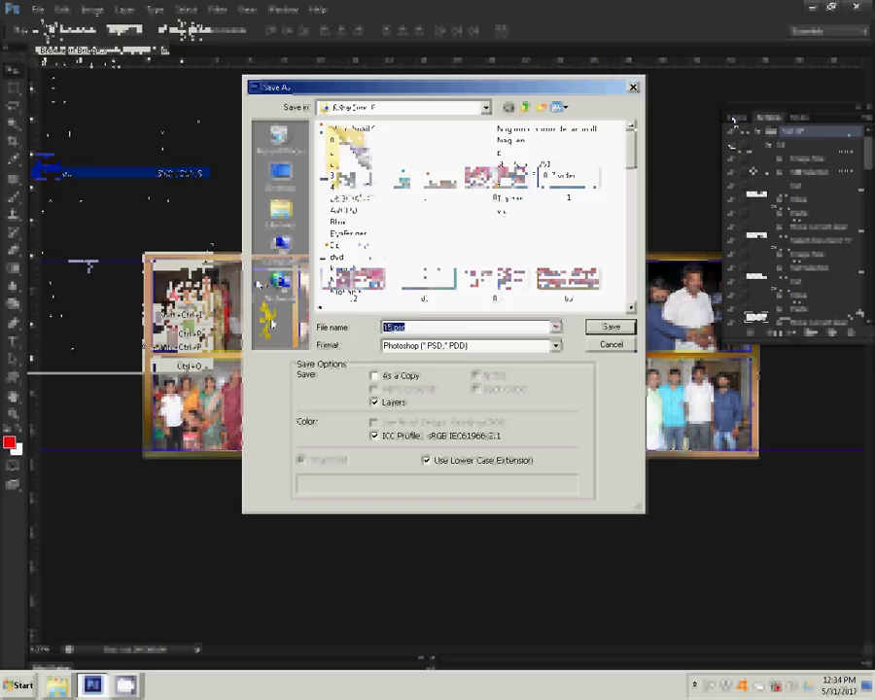
pyautogui.click(345, 291)
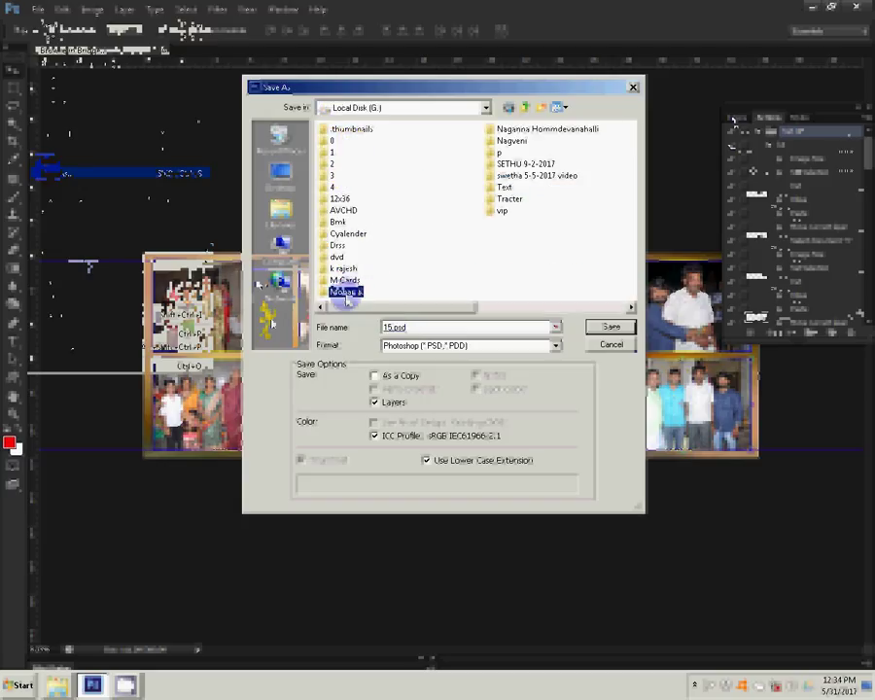
pyautogui.doubleClick(346, 292)
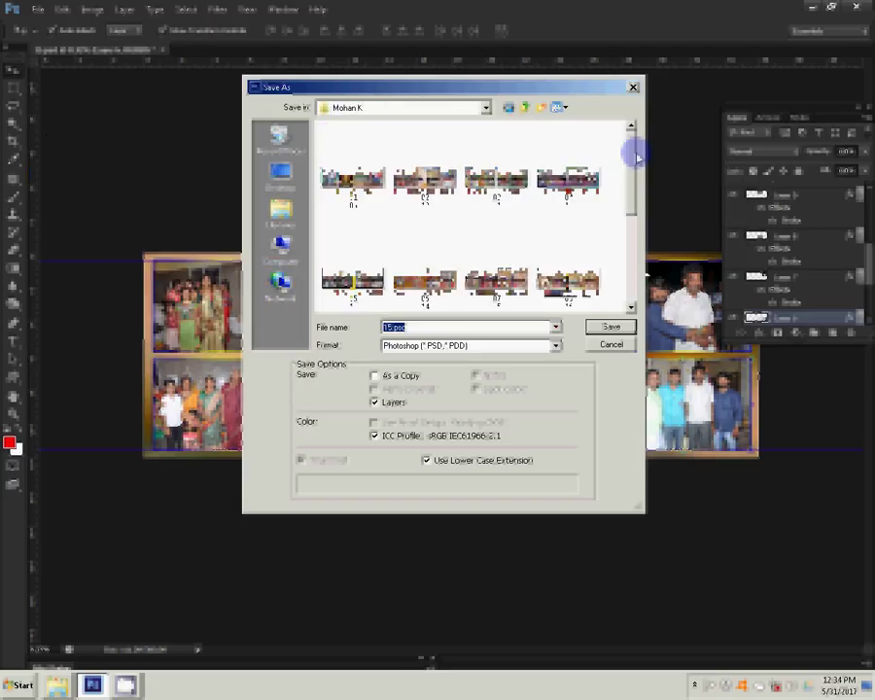
pyautogui.moveTo(632, 156); pyautogui.dragTo(634, 286)
pyautogui.write('17')
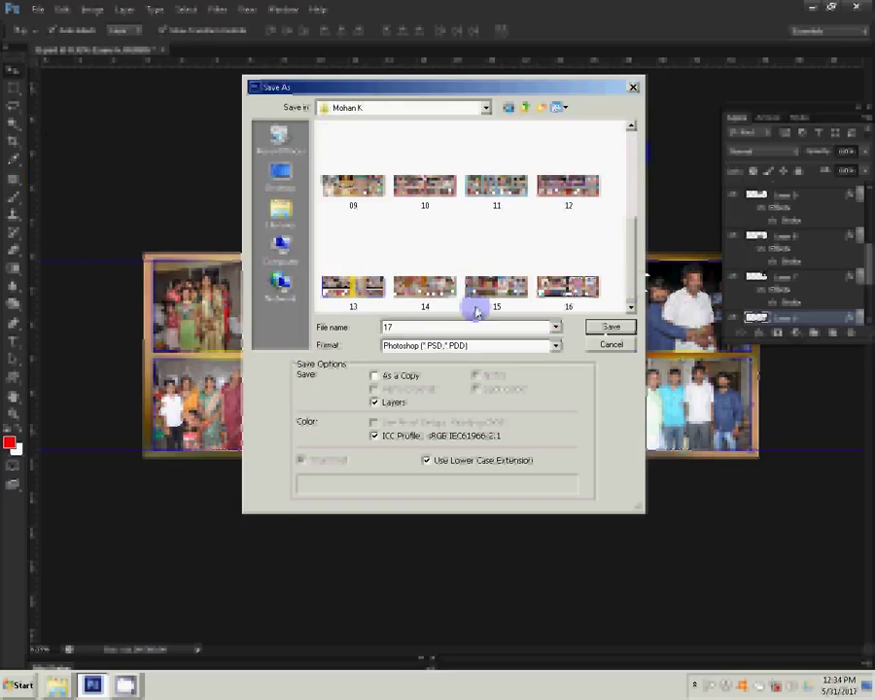
pyautogui.click(609, 328)
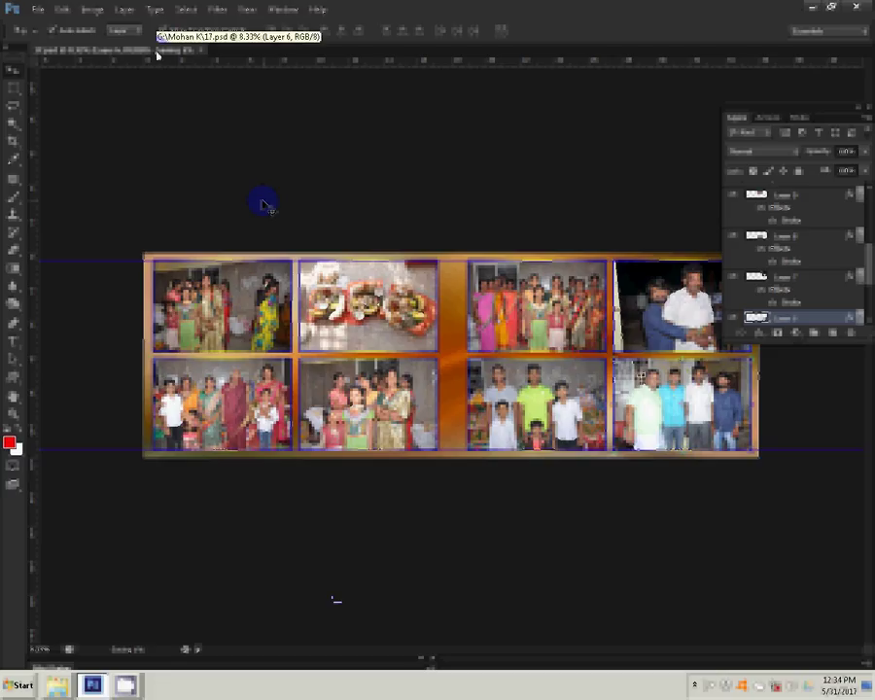
# In the Open dialog, locate and select file 17 to confirm it was saved.
pyautogui.doubleClick(499, 247)
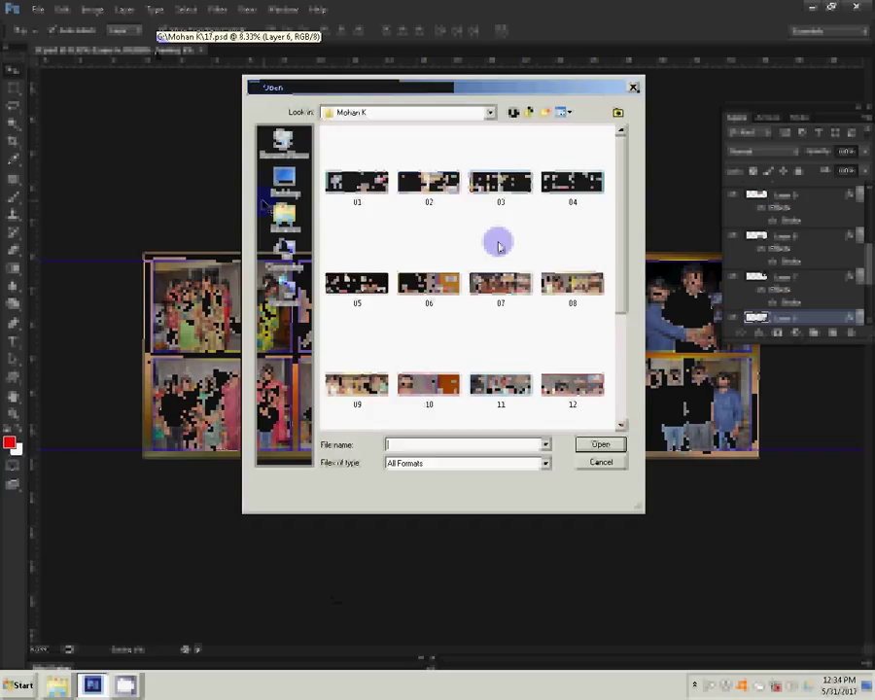
pyautogui.click(624, 356)
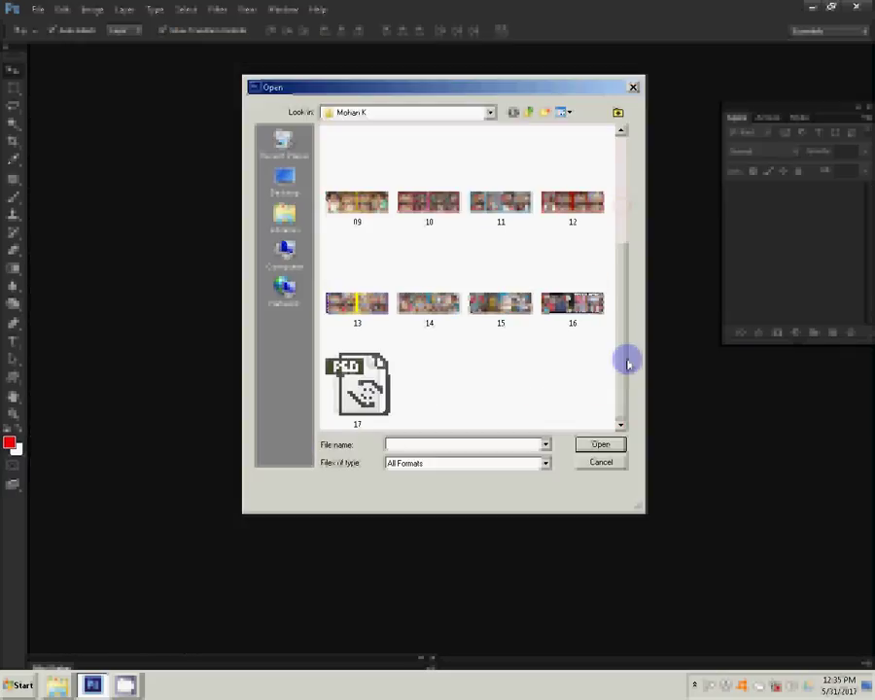
pyautogui.click(393, 392)
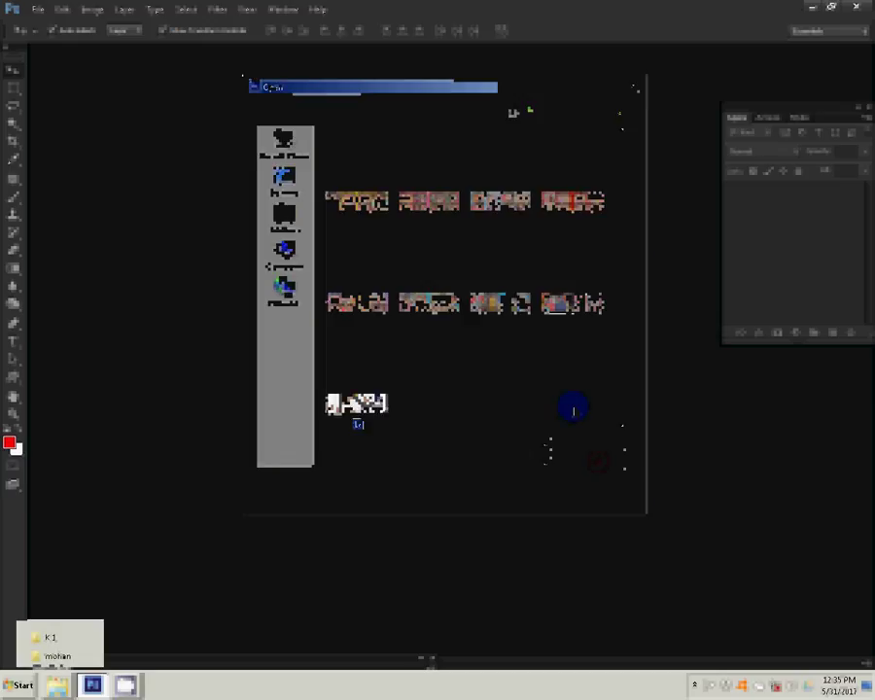
# In the mohan folder, select DSC_0309, 0310, 0312, 0314, 0317, 0321 and 0326.
pyautogui.click(47, 656)
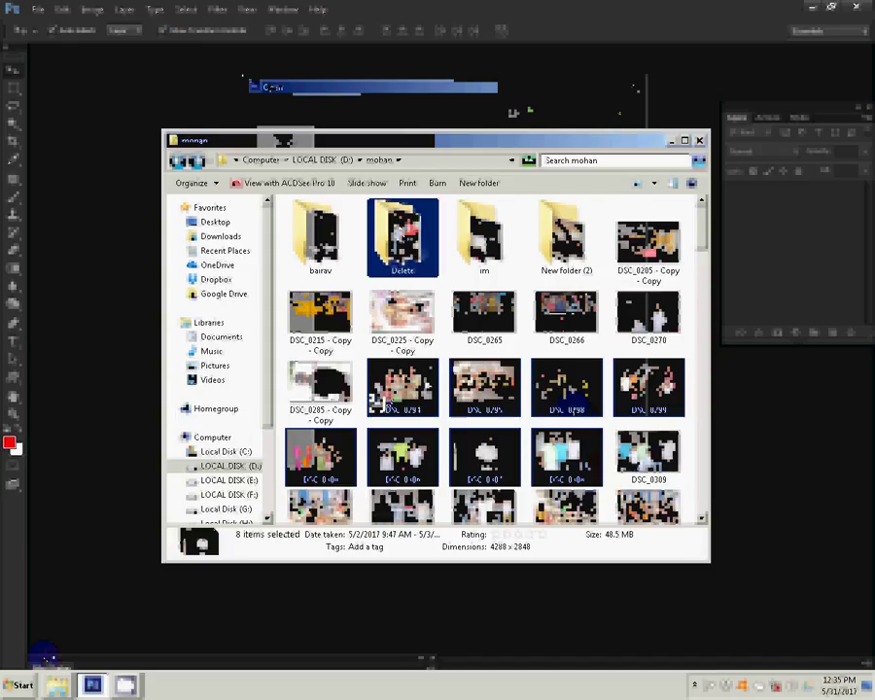
pyautogui.moveTo(380, 401); pyautogui.dragTo(398, 256)
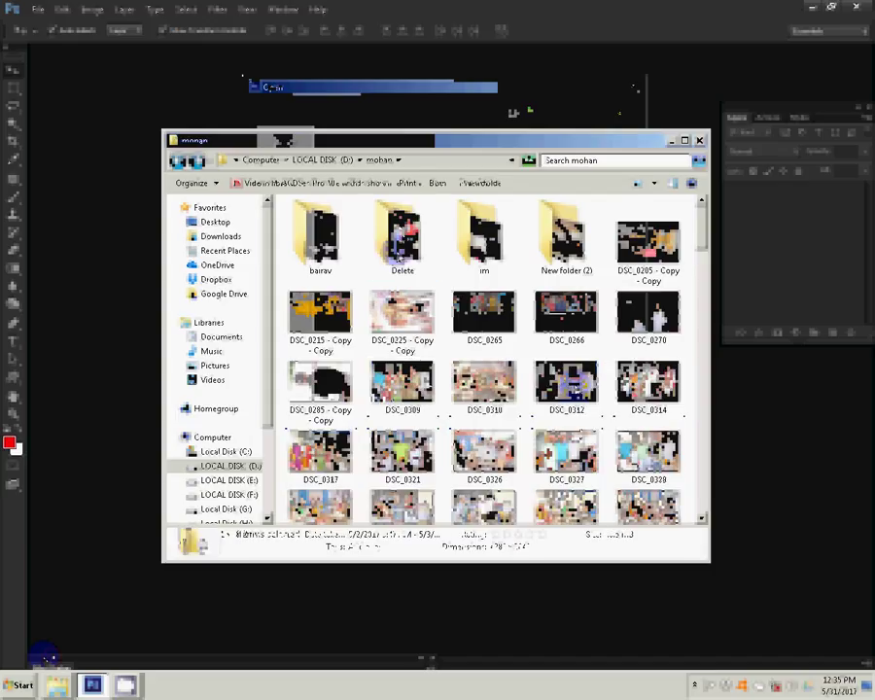
pyautogui.click(402, 384)
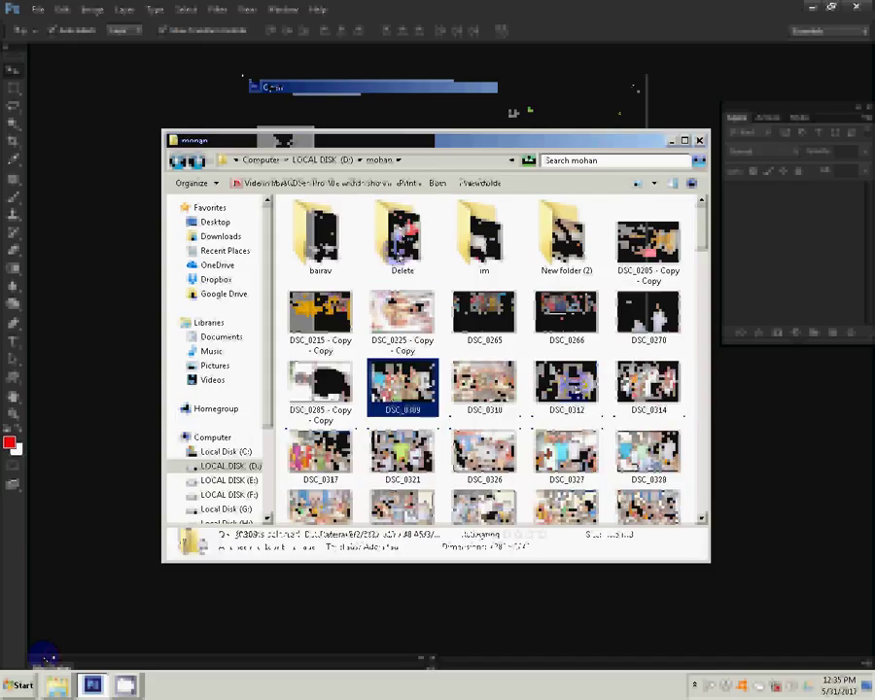
pyautogui.keyDown('ctrl'); pyautogui.click(485, 384); pyautogui.keyUp('ctrl')
pyautogui.keyDown('ctrl'); pyautogui.click(551, 393); pyautogui.keyUp('ctrl')
pyautogui.keyDown('ctrl'); pyautogui.click(647, 384); pyautogui.keyUp('ctrl')
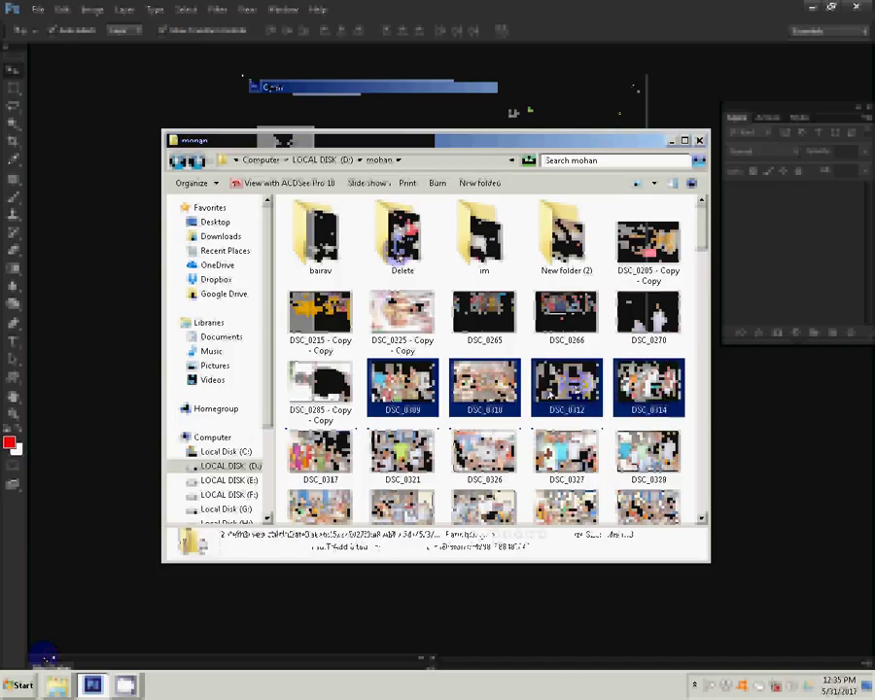
pyautogui.keyDown('ctrl'); pyautogui.click(321, 452); pyautogui.keyUp('ctrl')
pyautogui.keyDown('ctrl'); pyautogui.click(402, 459); pyautogui.keyUp('ctrl')
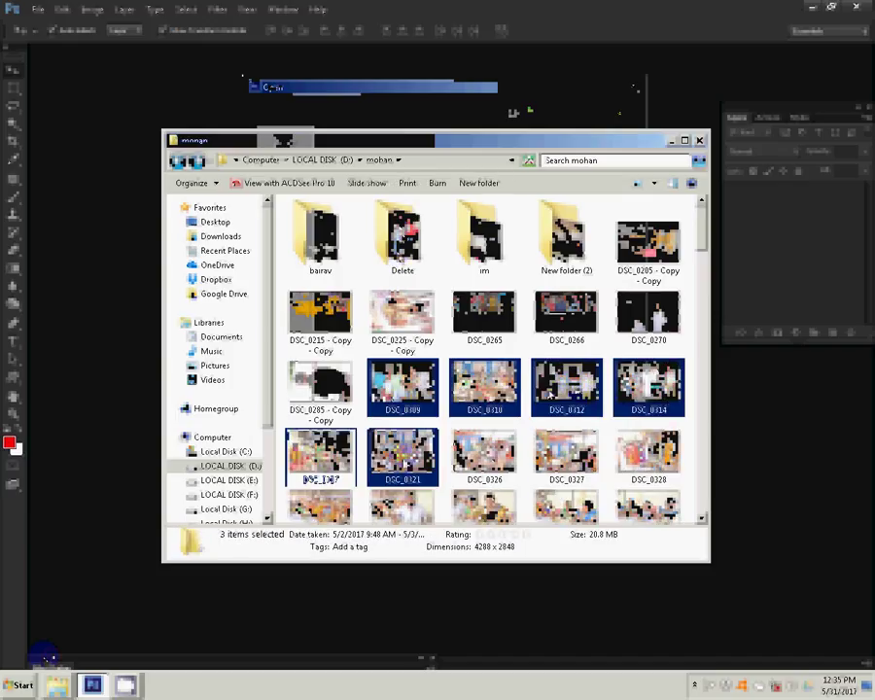
pyautogui.keyDown('ctrl'); pyautogui.click(461, 476); pyautogui.keyUp('ctrl')
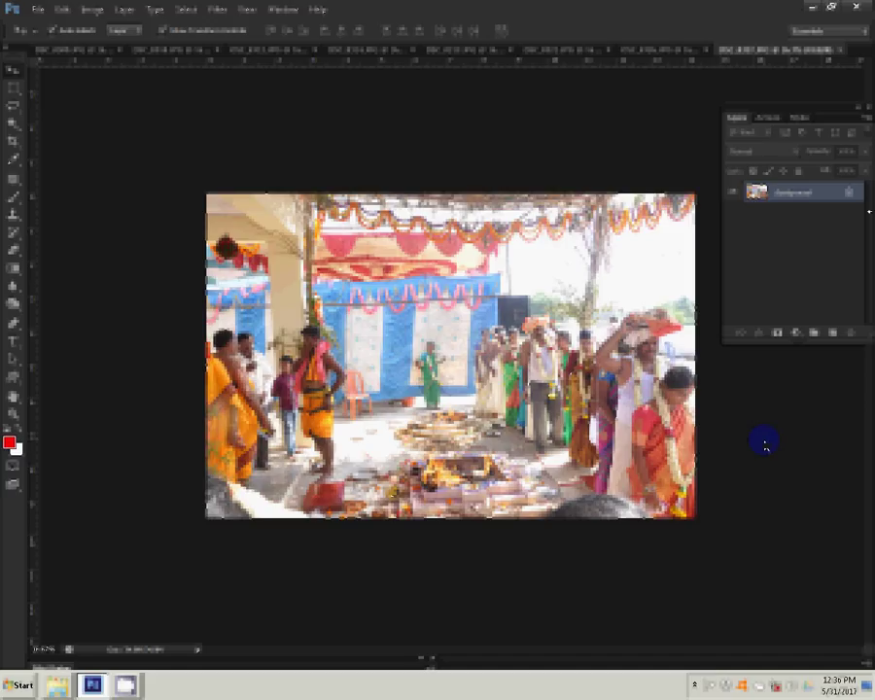
# Create a new blank document using the 36 in X 12 in preset.
pyautogui.click(37, 11)
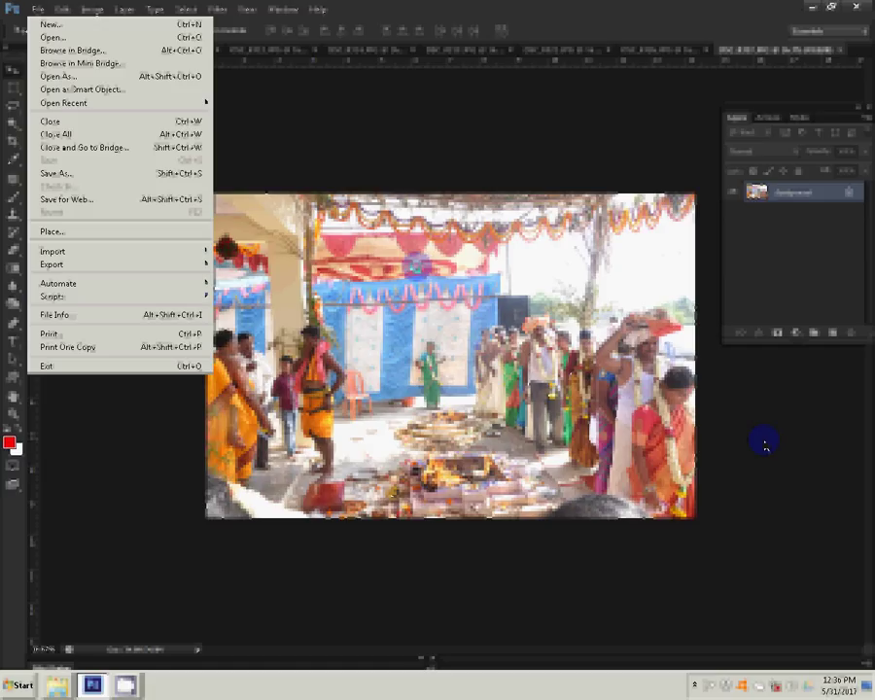
pyautogui.hotkey('ctrl', 'n')
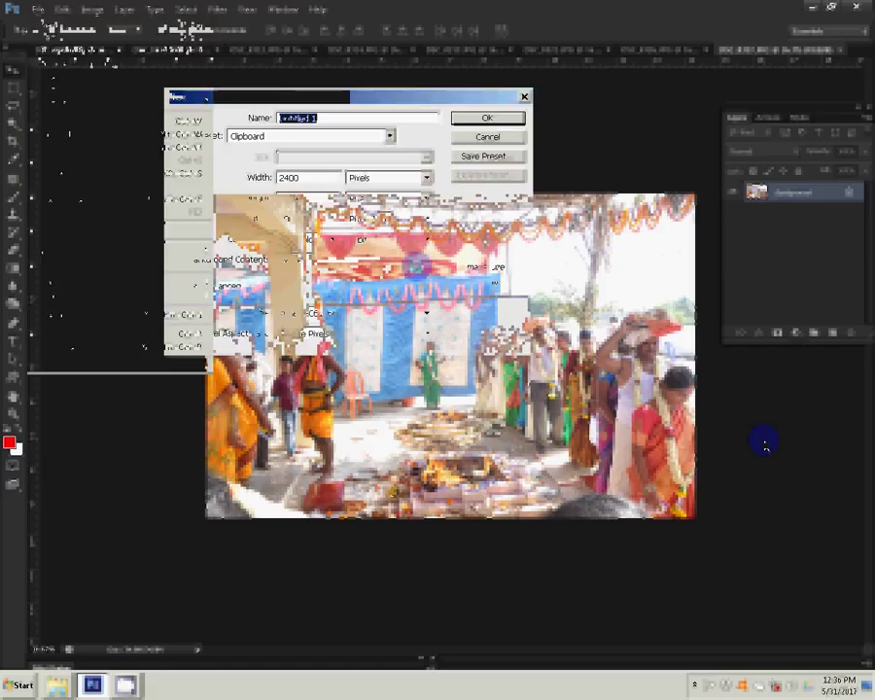
pyautogui.click(389, 136)
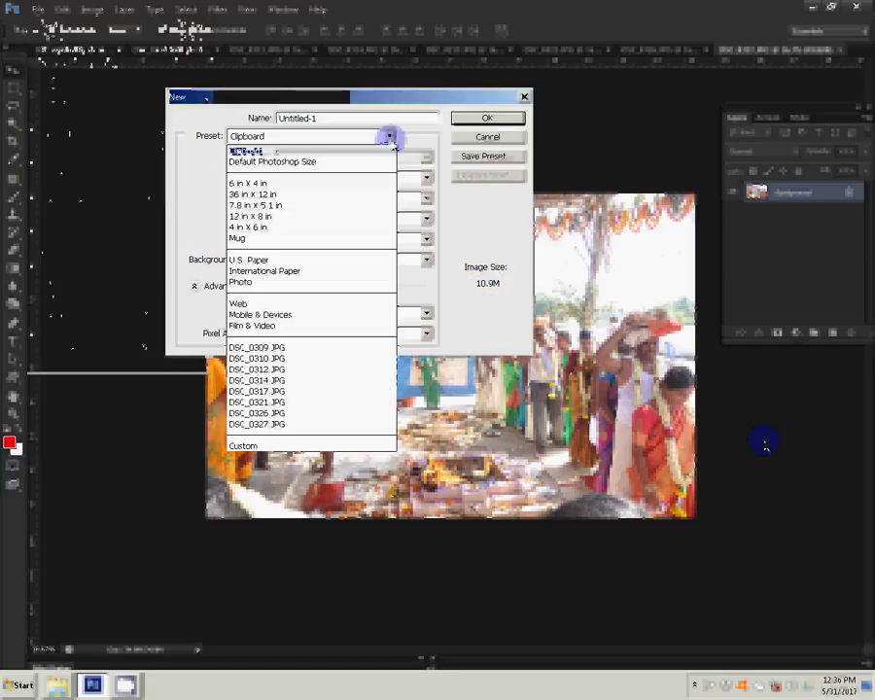
pyautogui.click(258, 198)
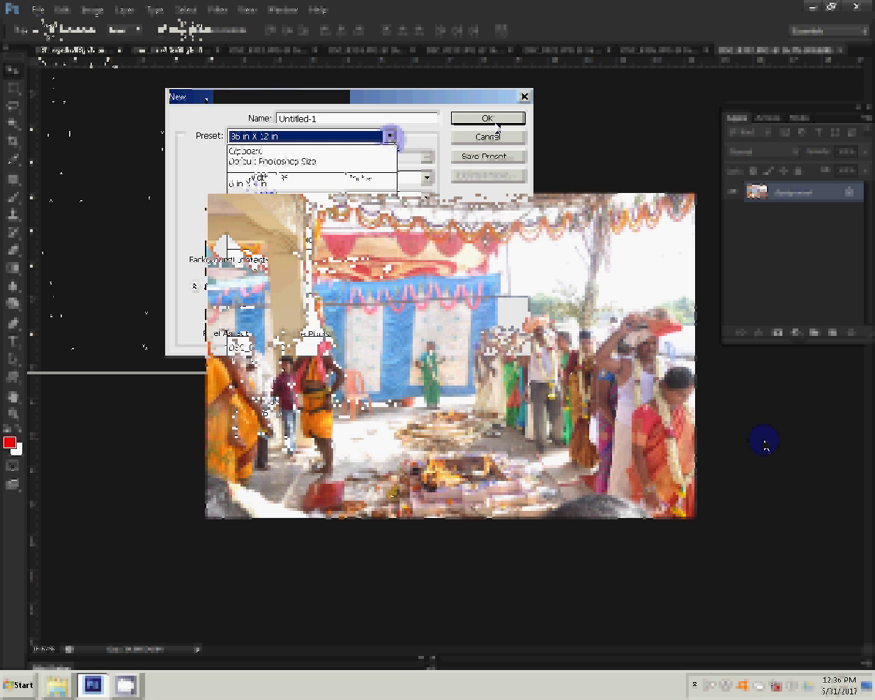
pyautogui.click(494, 123)
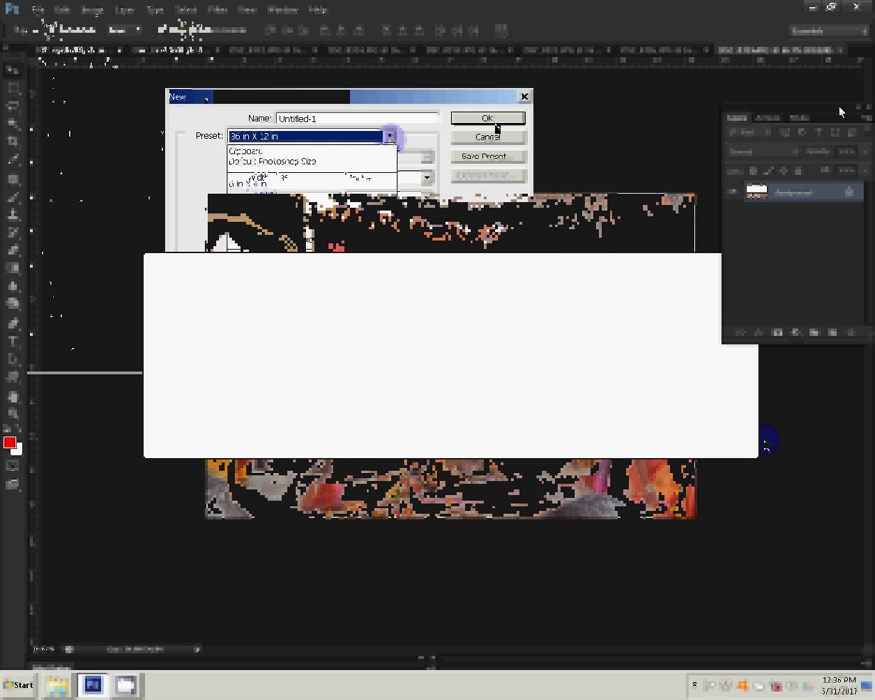
# Switch the Actions panel to Button Mode and play the album action.
pyautogui.click(857, 117)
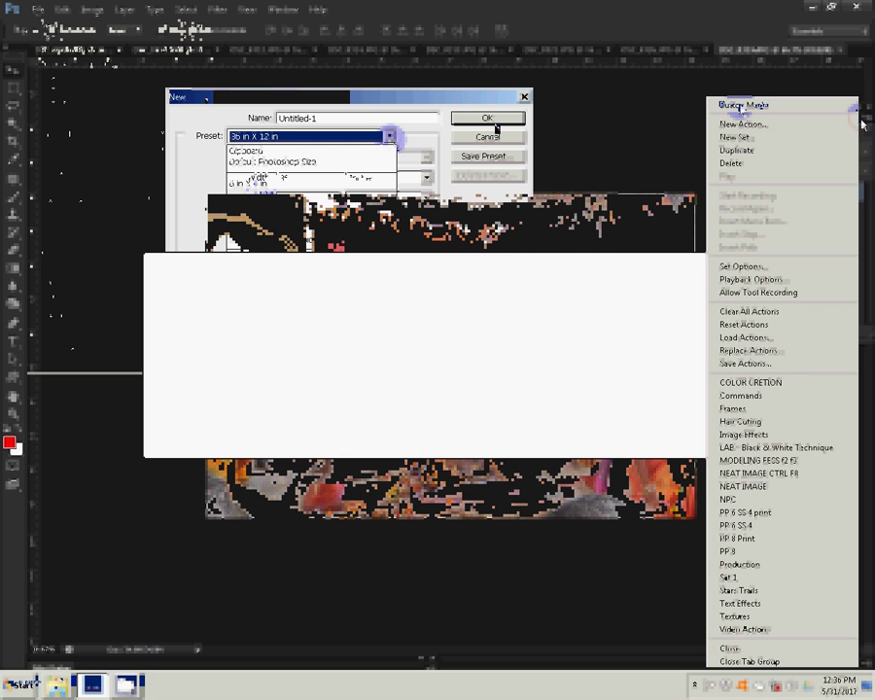
pyautogui.click(741, 106)
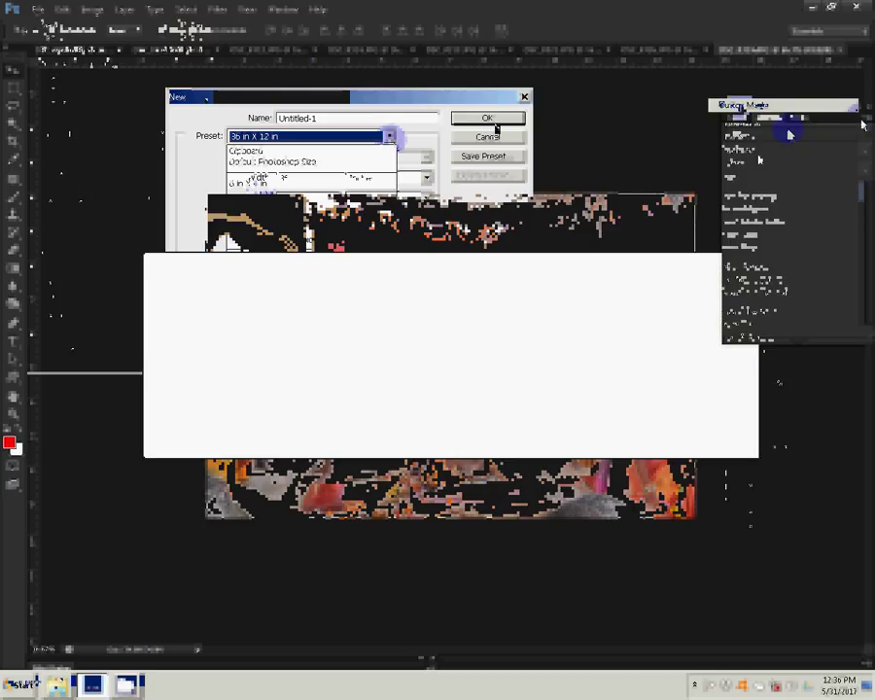
pyautogui.click(747, 138)
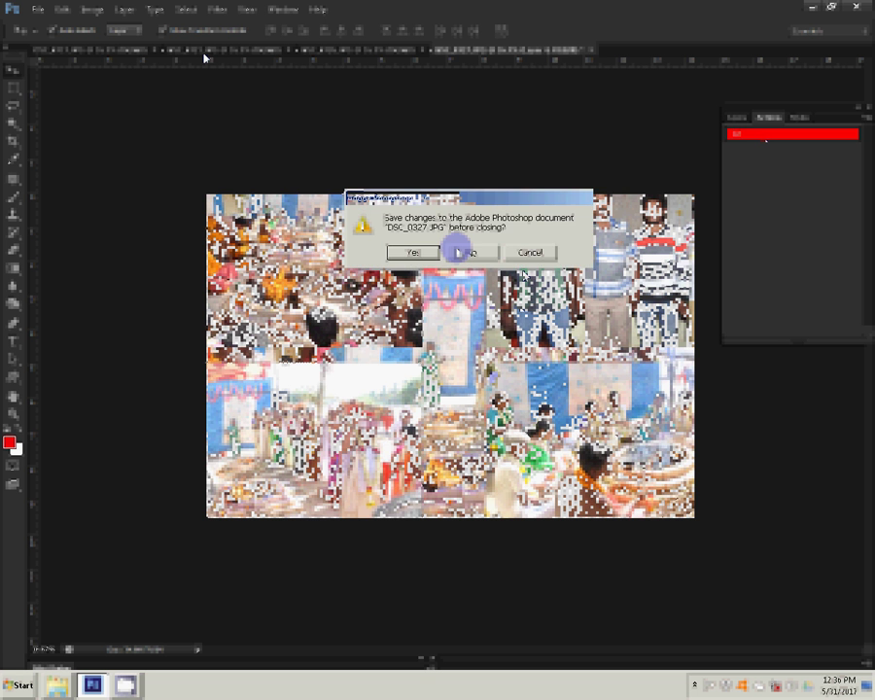
# Discard DSC_0327's changes and drag the eight selected mohan photos into Photoshop.
pyautogui.click(457, 249)
pyautogui.moveTo(172, 393); pyautogui.dragTo(69, 648)
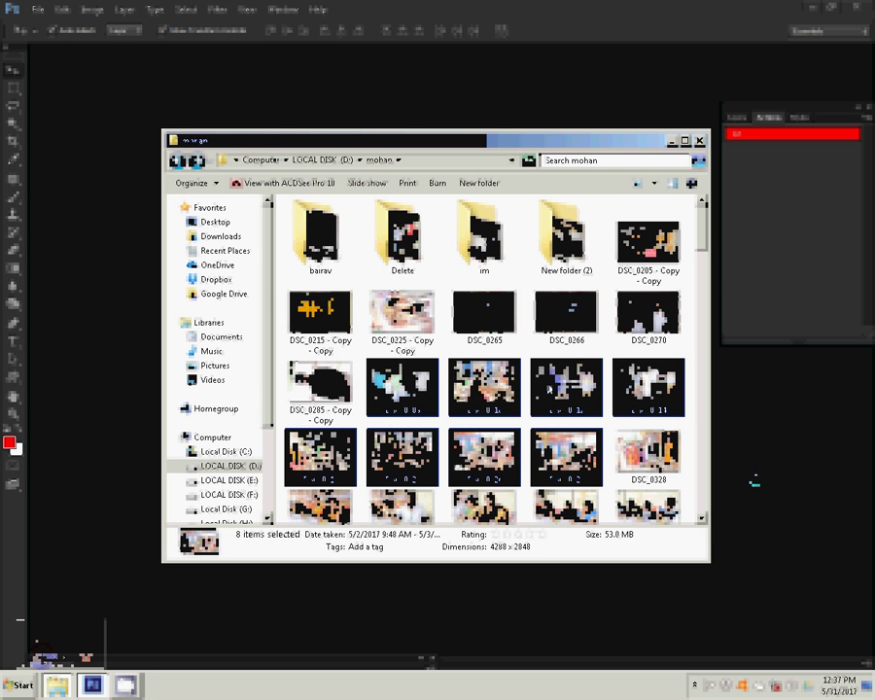
pyautogui.moveTo(43, 659)
pyautogui.mouseDown()
pyautogui.moveTo(755, 486)
pyautogui.moveTo(439, 365)
pyautogui.moveTo(421, 381)
pyautogui.mouseUp()
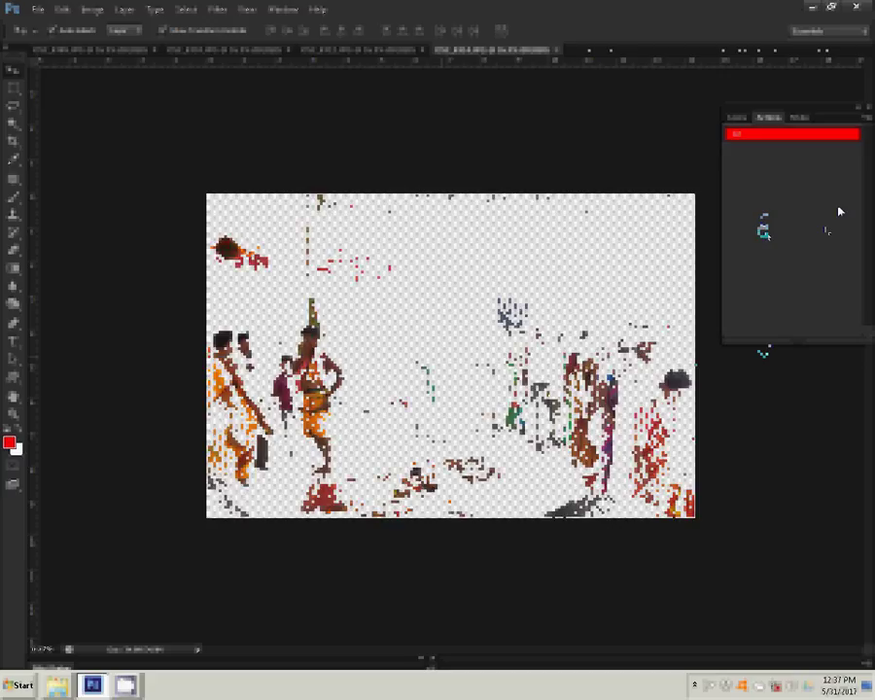
# Load the COLOR CRETION action set and start a new 36 in X 12 in document.
pyautogui.click(859, 119)
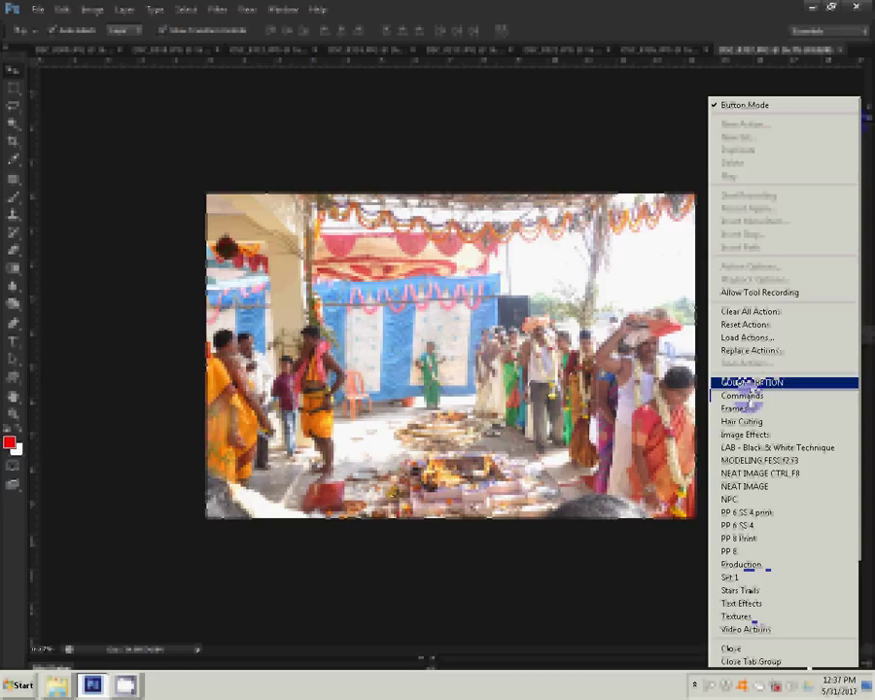
pyautogui.click(750, 383)
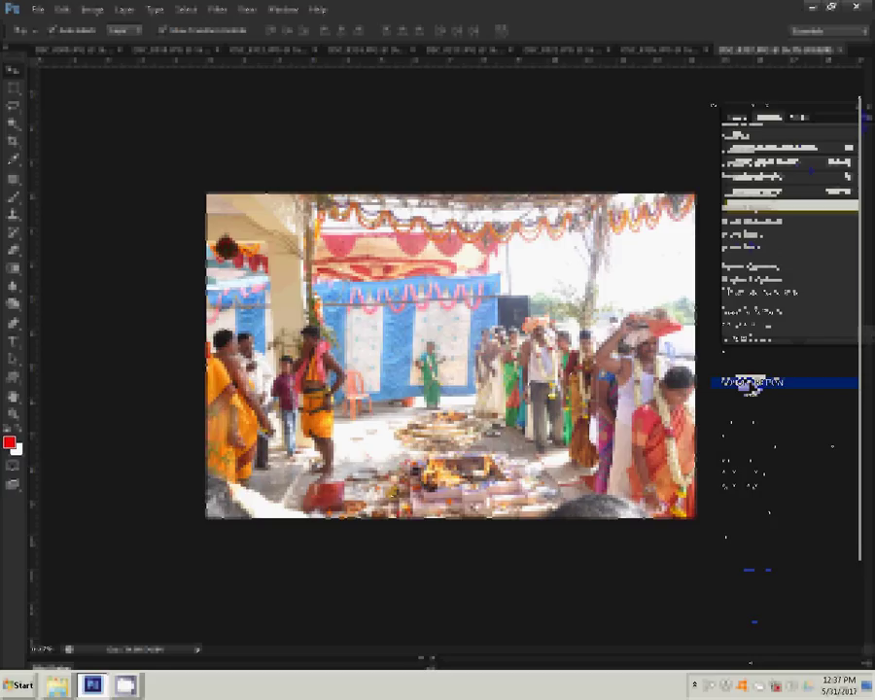
pyautogui.click(37, 8)
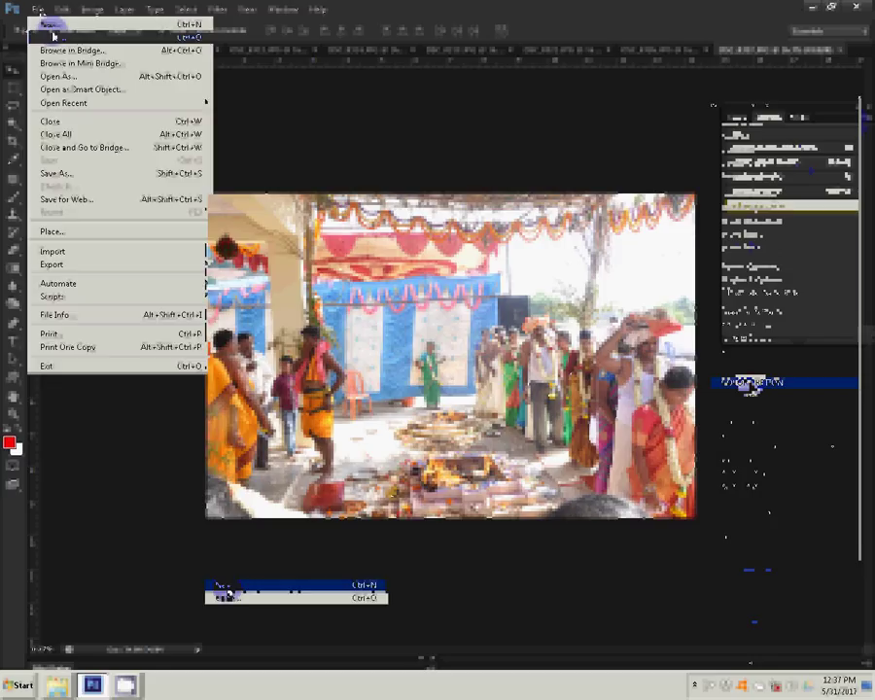
pyautogui.click(51, 25)
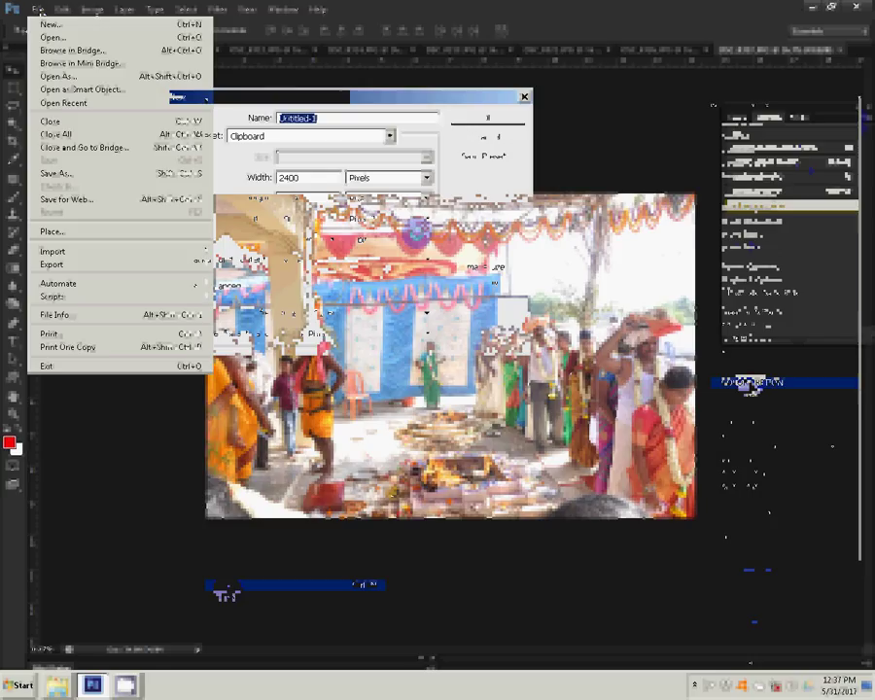
pyautogui.click(389, 136)
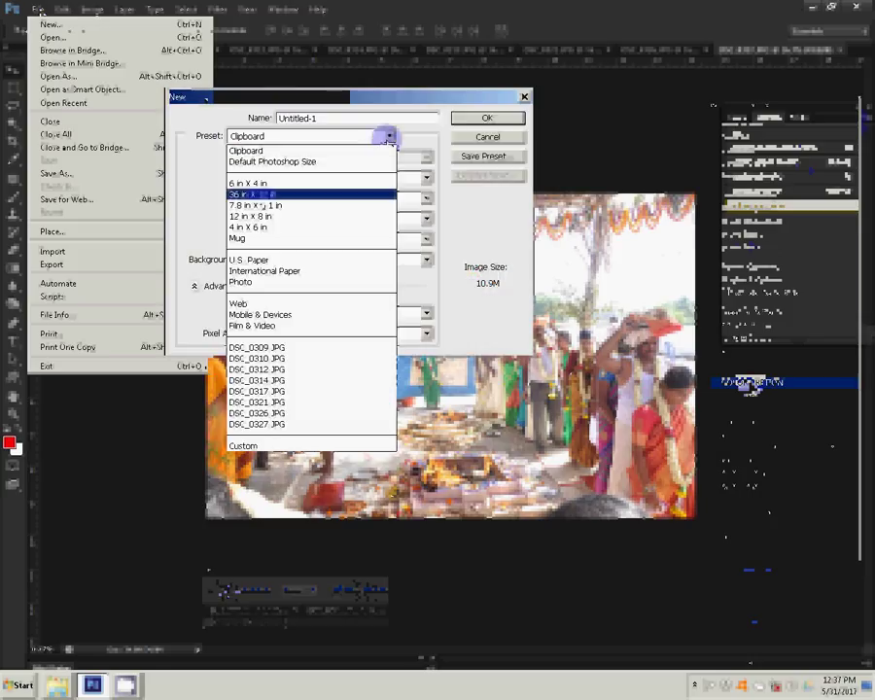
pyautogui.click(258, 195)
pyautogui.click(484, 120)
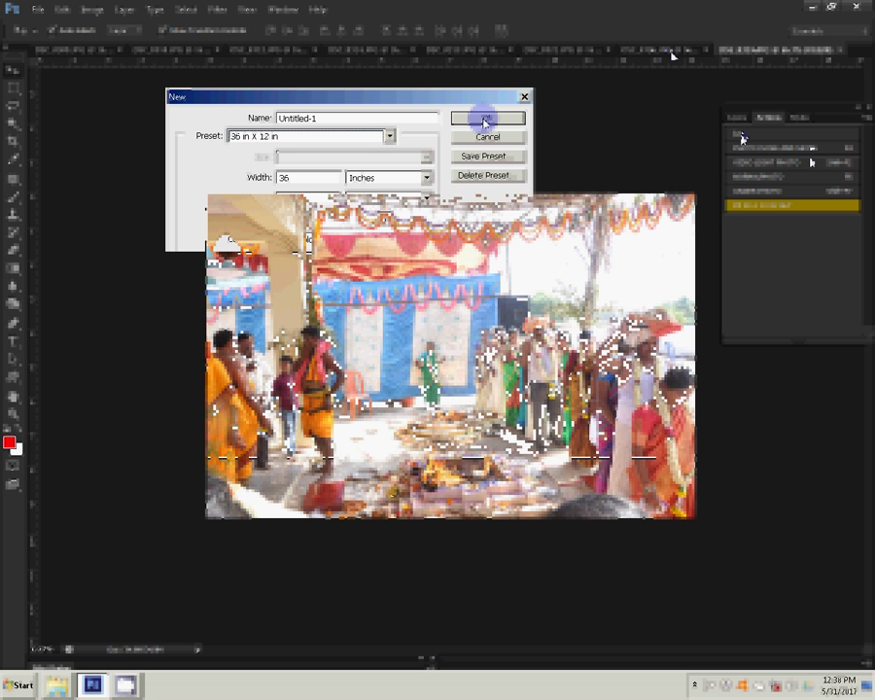
# Create the 36 x 12 inch canvas and continue past five missing-layer warnings.
pyautogui.click(463, 286)
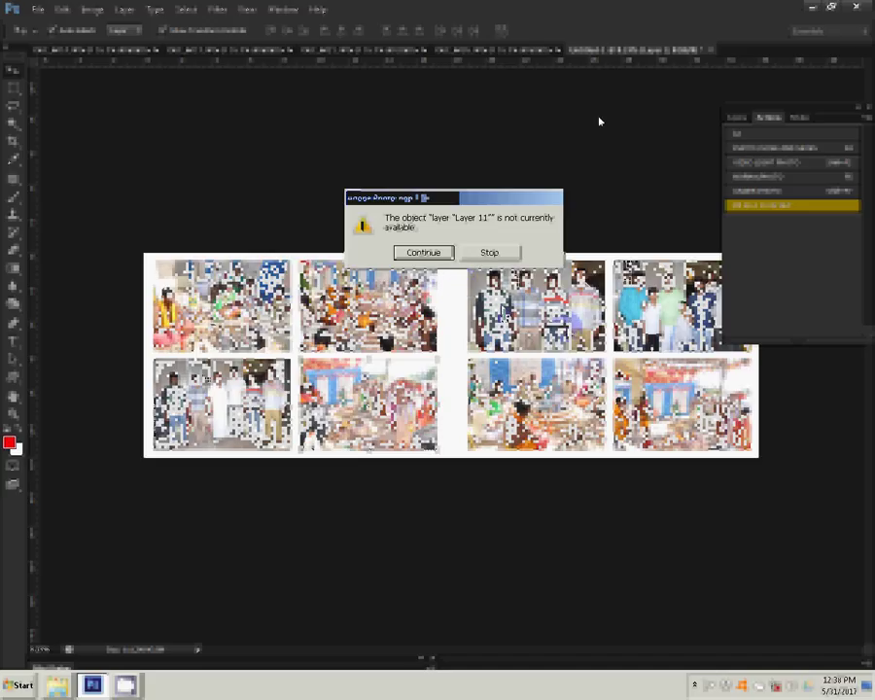
pyautogui.click(442, 253)
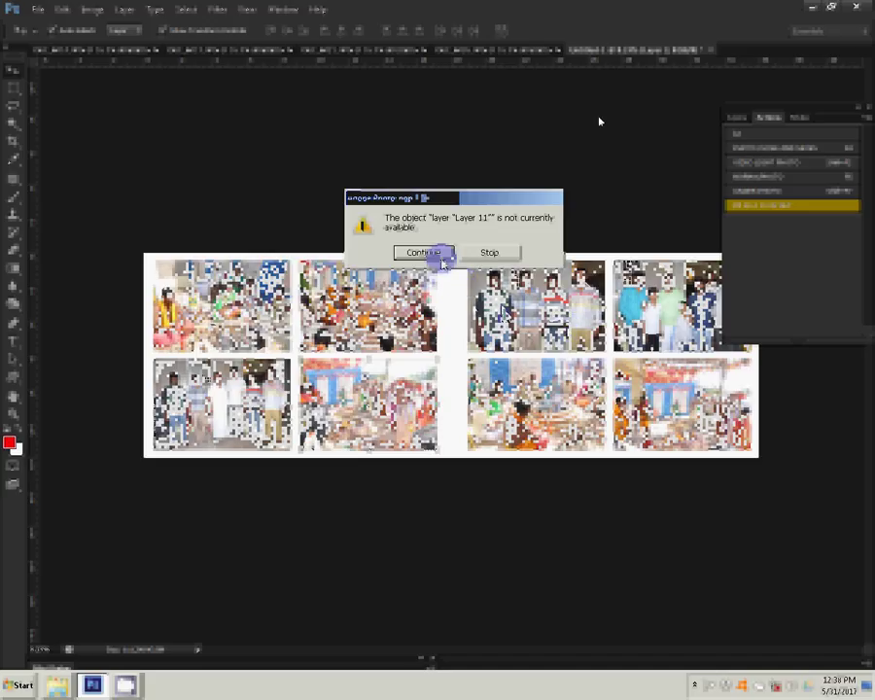
pyautogui.click(432, 257)
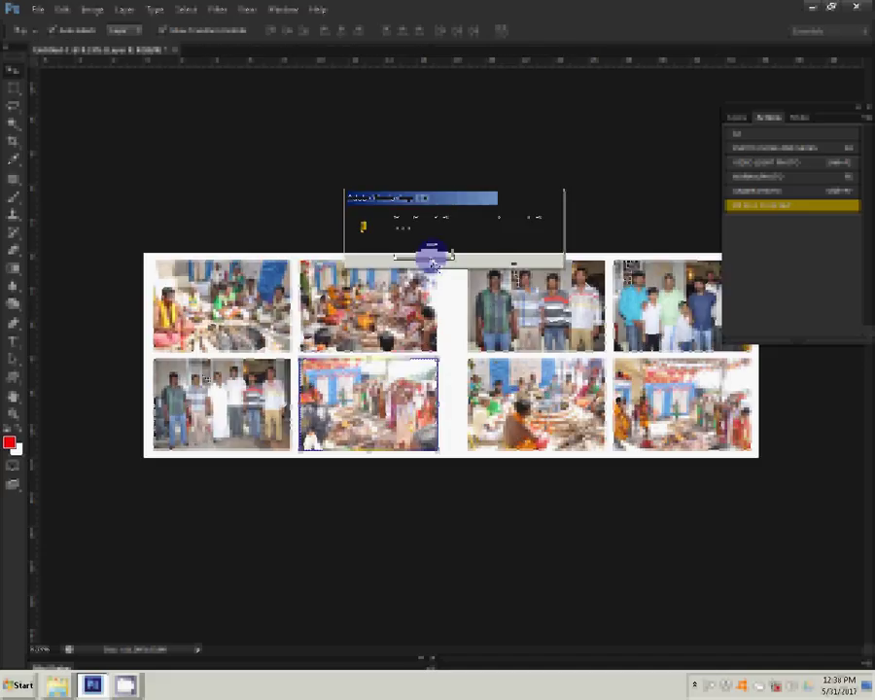
pyautogui.click(433, 257)
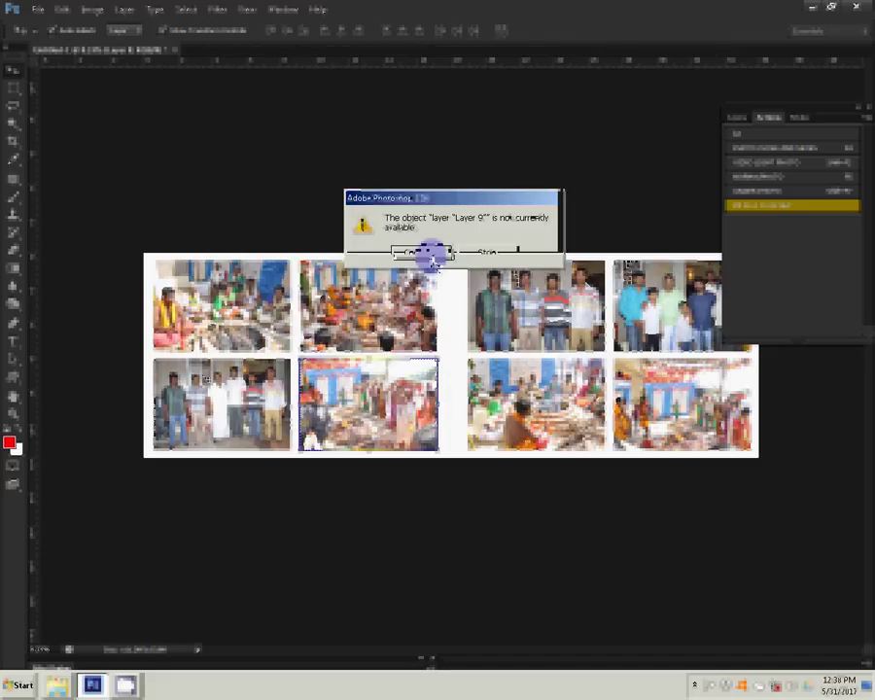
pyautogui.click(432, 257)
pyautogui.click(433, 257)
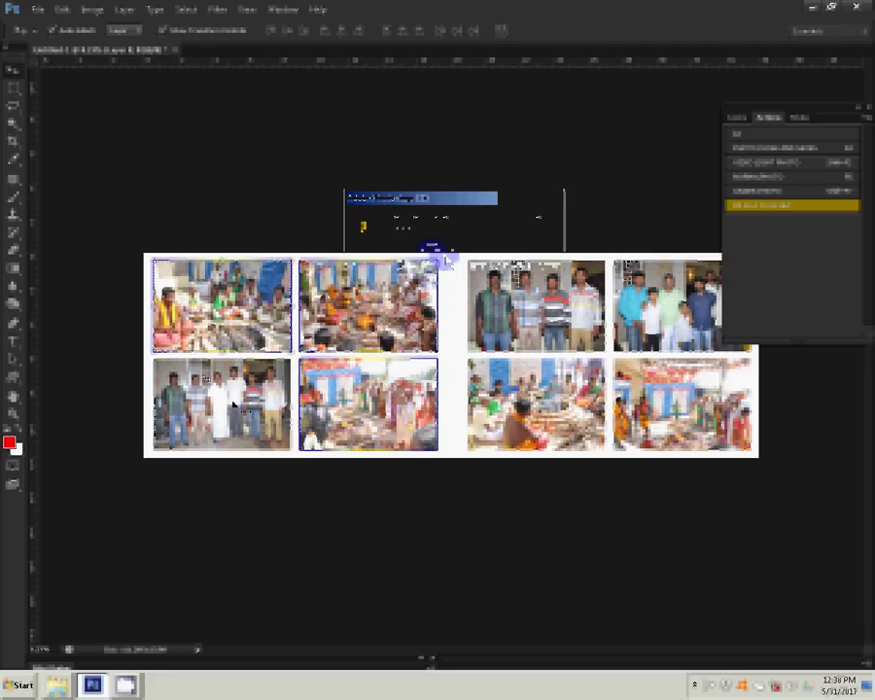
# Add a very dark red Solid Color fill layer behind the photos.
pyautogui.click(739, 117)
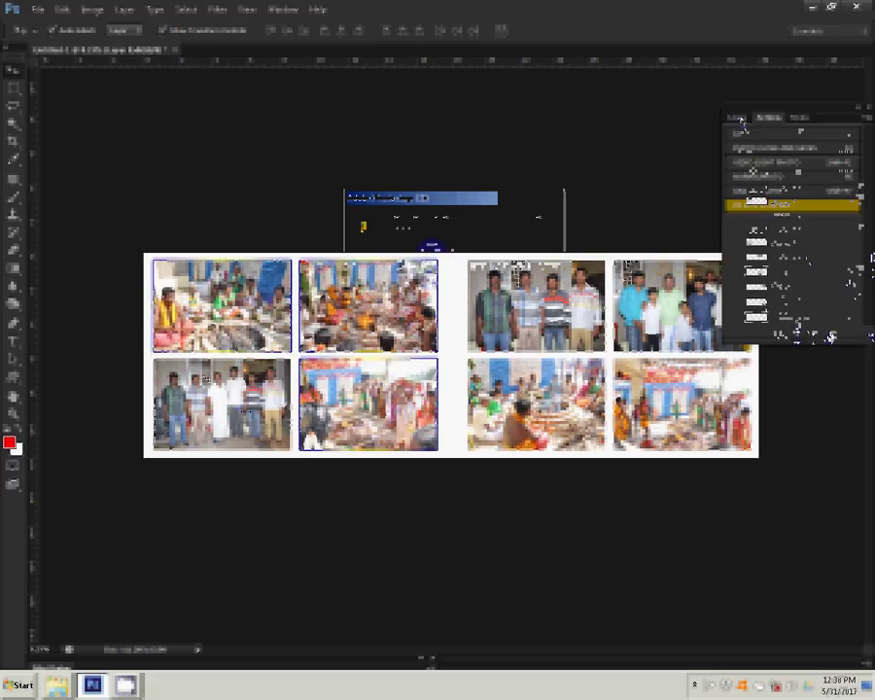
pyautogui.click(796, 334)
pyautogui.click(797, 348)
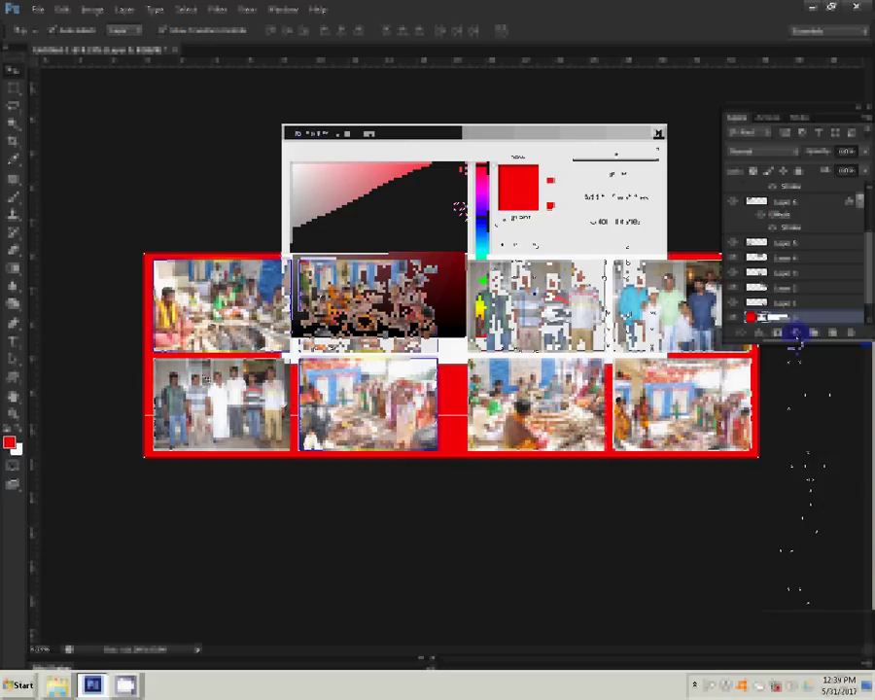
pyautogui.click(442, 323)
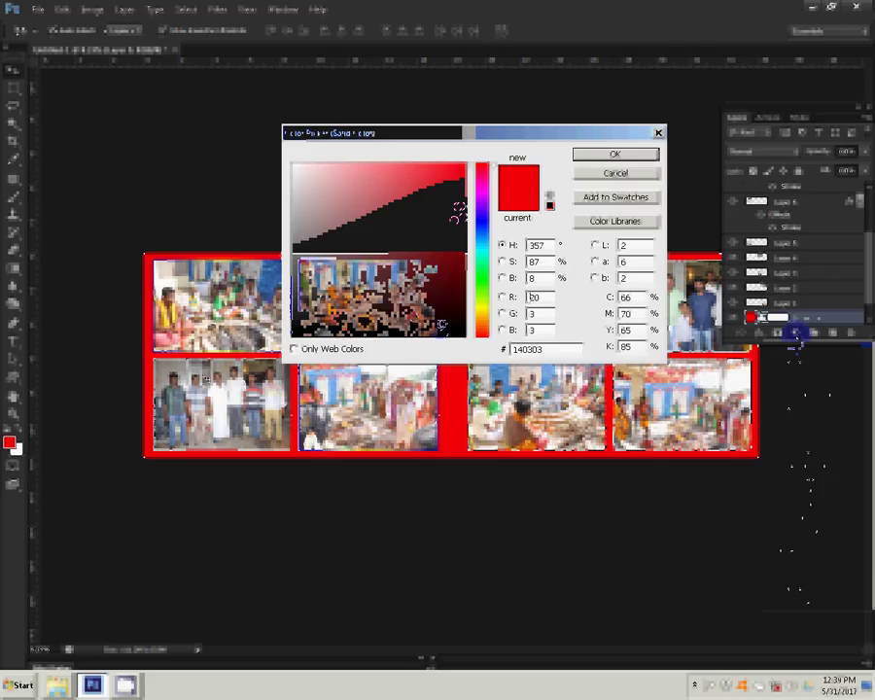
pyautogui.click(413, 317)
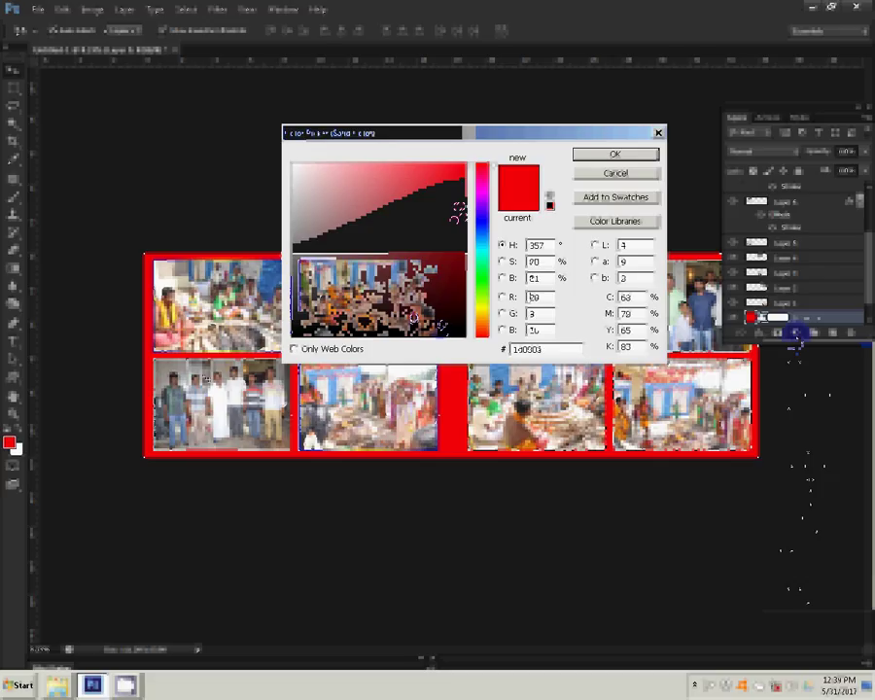
pyautogui.click(591, 154)
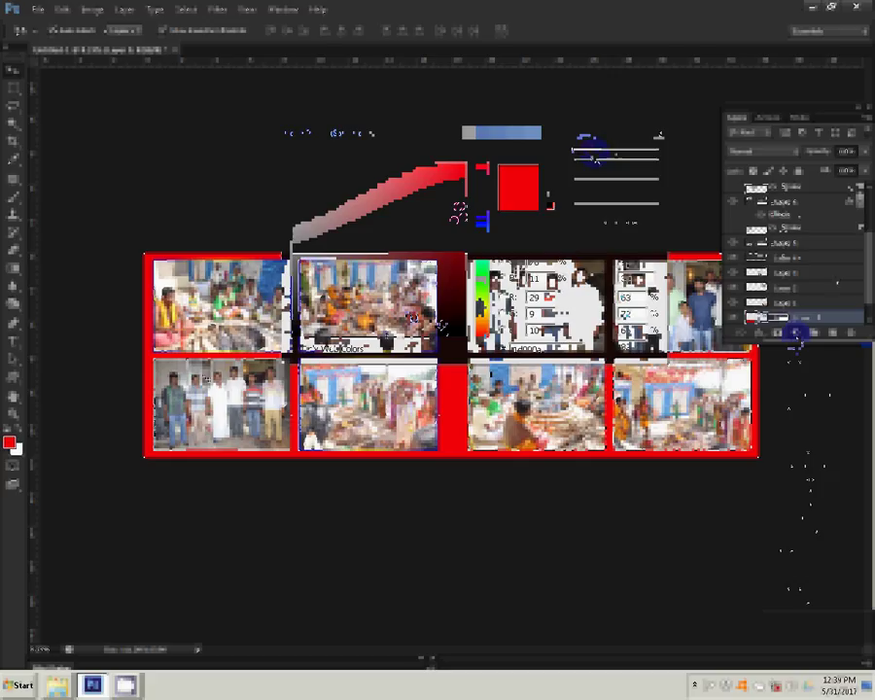
# Copy the framed photo layer's style and paste it onto another photo layer.
pyautogui.rightClick(818, 192)
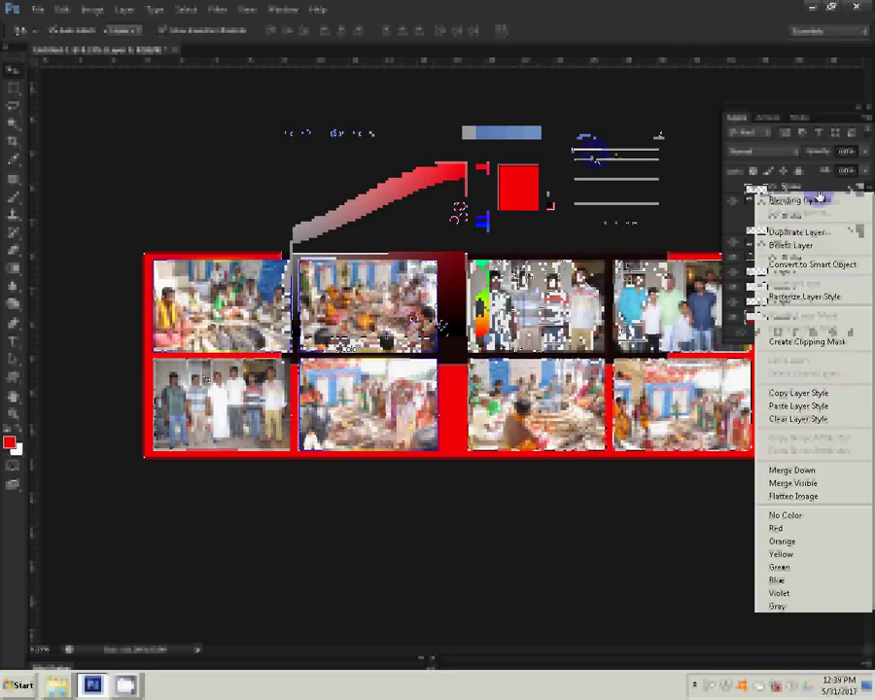
pyautogui.click(800, 393)
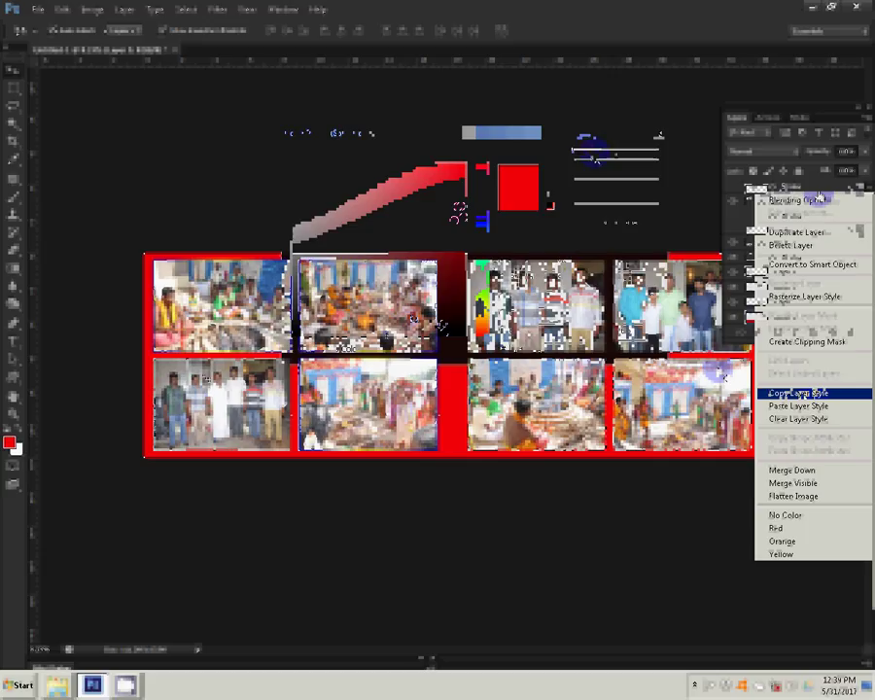
pyautogui.rightClick(817, 249)
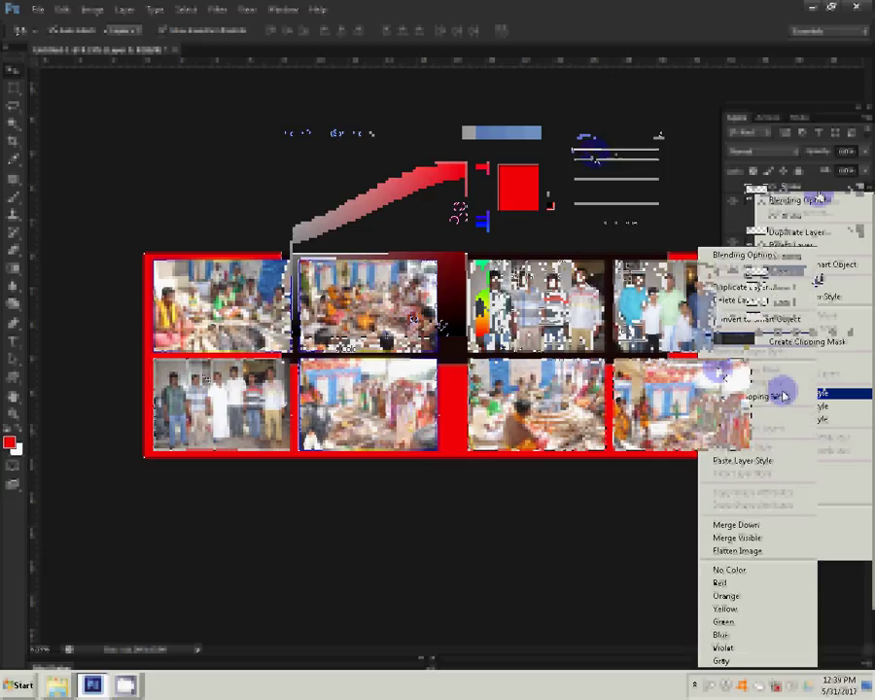
pyautogui.click(747, 461)
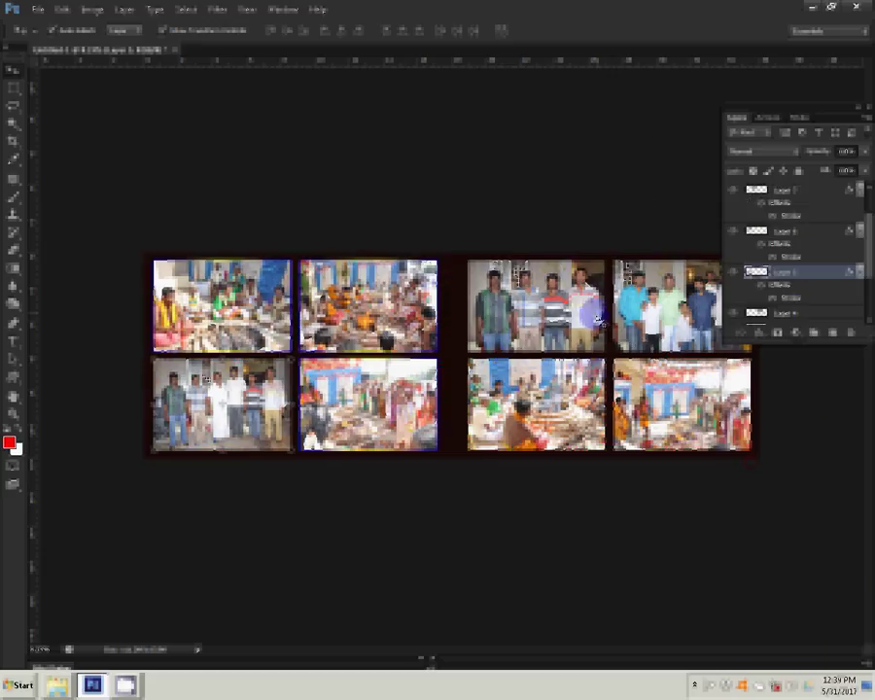
# Paste the stroked frame style onto the next photo layer, then merge the visible layers.
pyautogui.rightClick(823, 331)
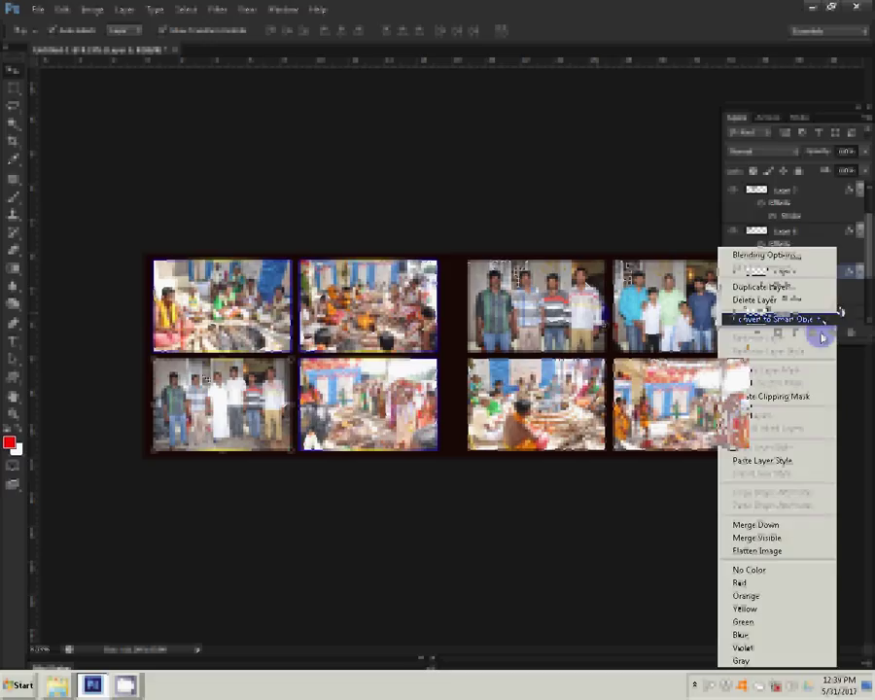
pyautogui.click(758, 461)
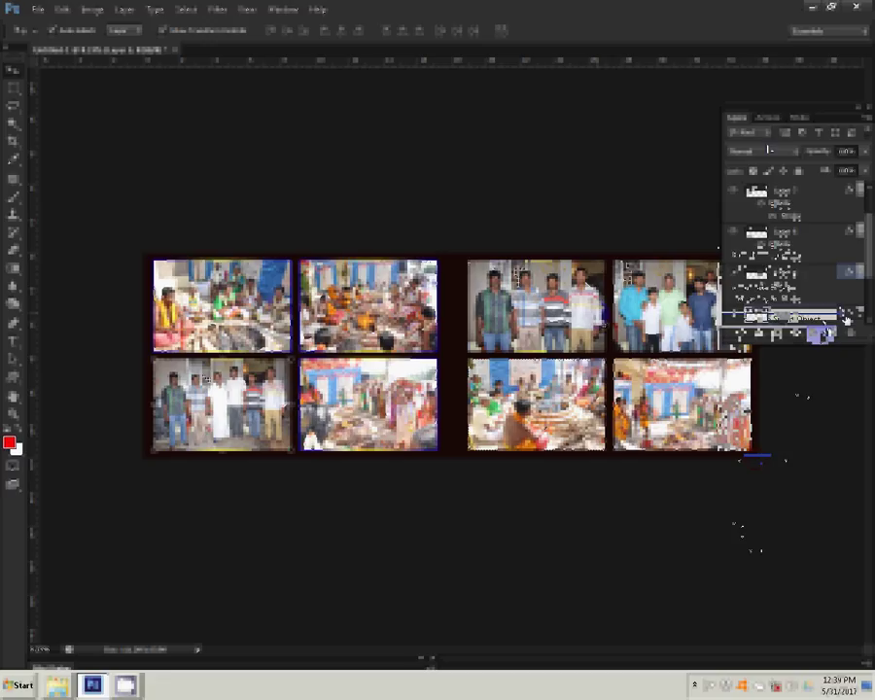
pyautogui.click(126, 685)
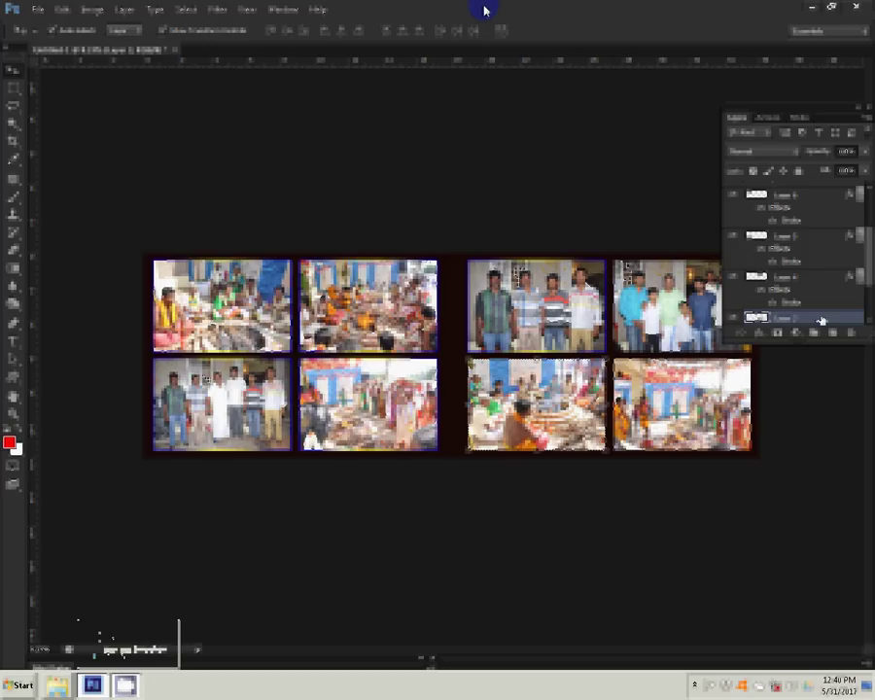
pyautogui.rightClick(821, 319)
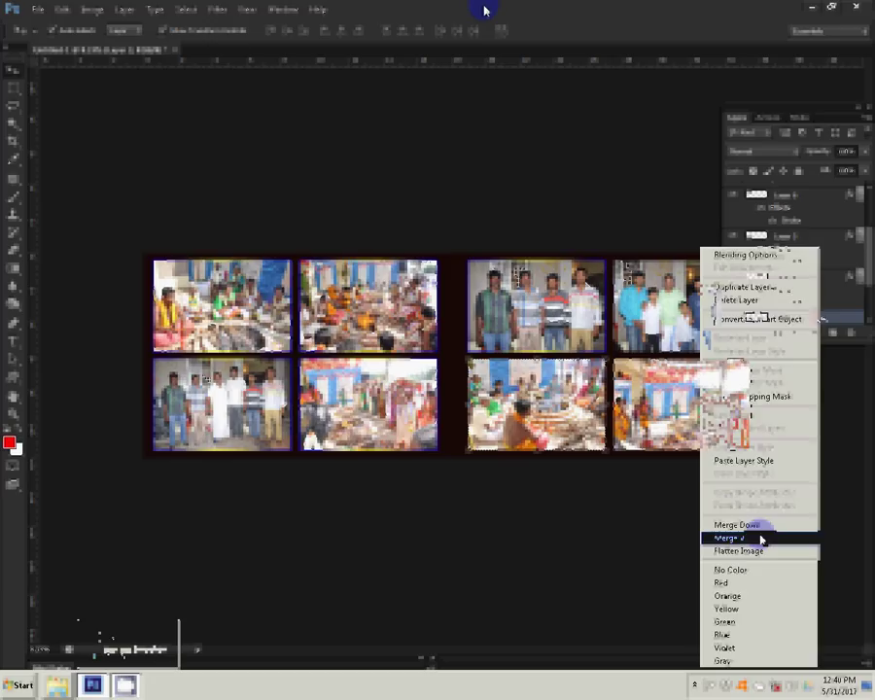
pyautogui.click(761, 540)
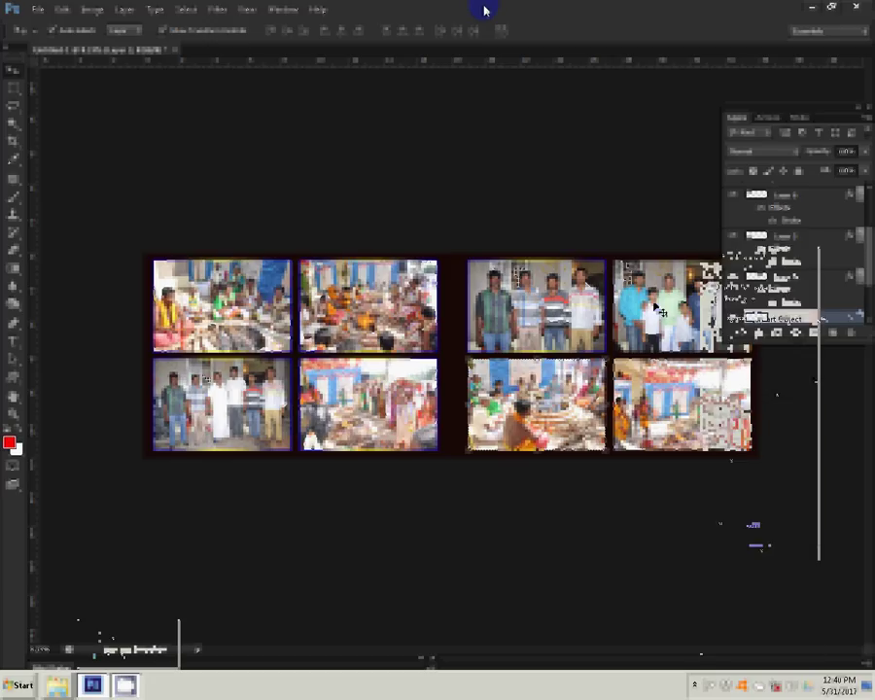
# Paste the frame style onto the last two photo layers, including the bottom one.
pyautogui.rightClick(830, 325)
pyautogui.click(768, 460)
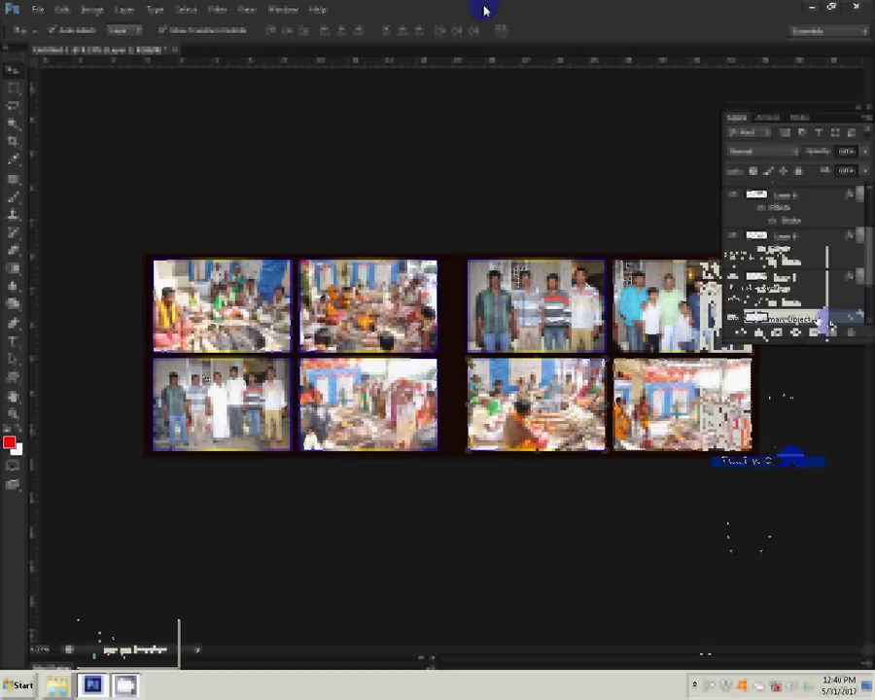
pyautogui.click(817, 320)
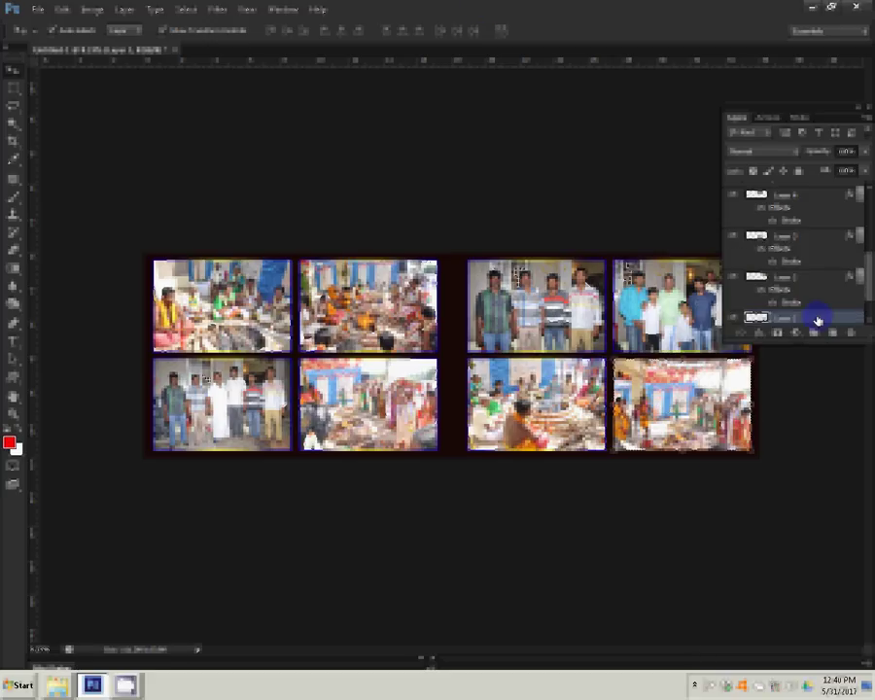
pyautogui.rightClick(817, 320)
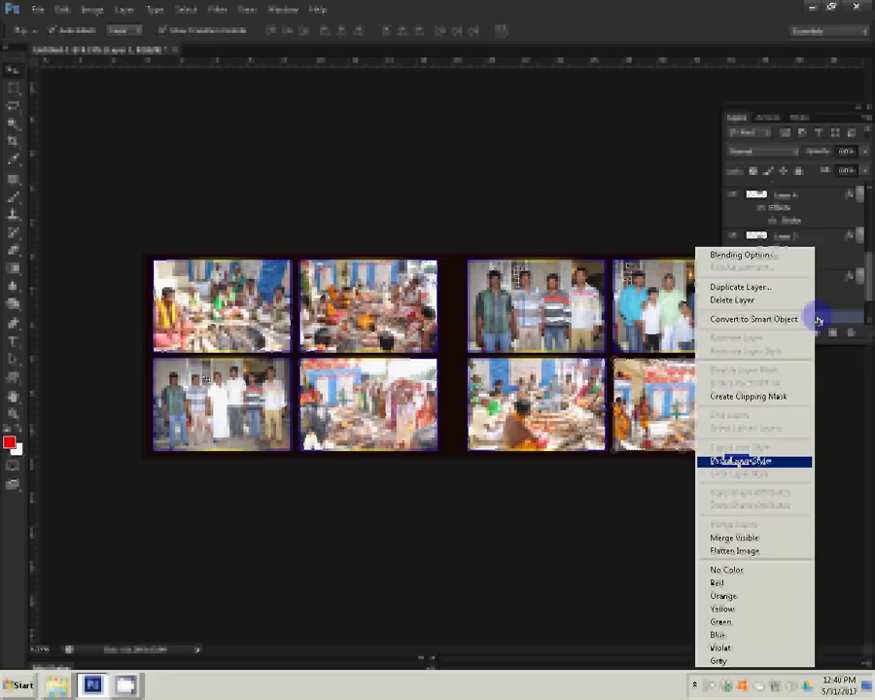
pyautogui.click(778, 453)
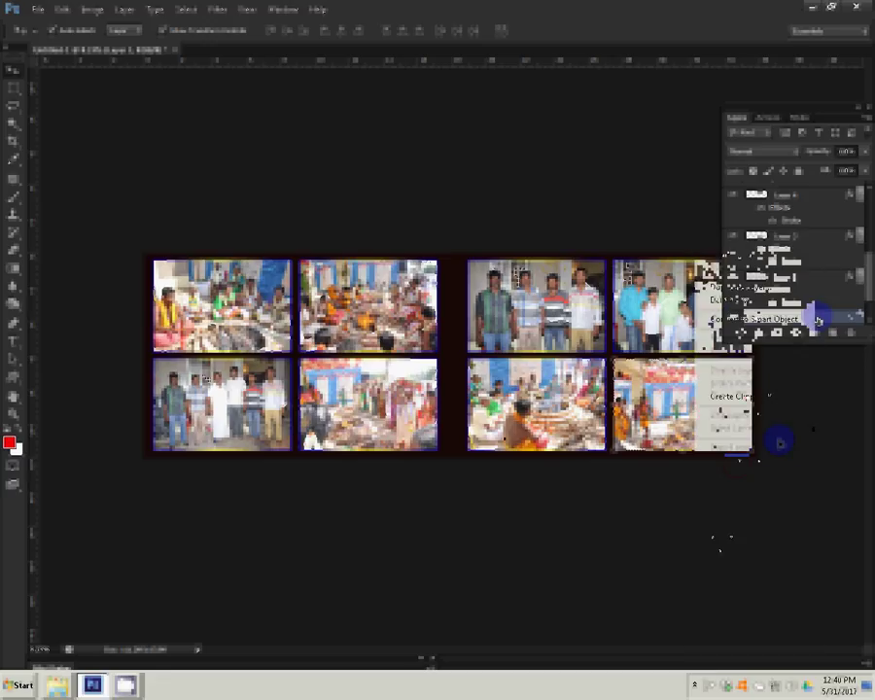
# Save the album spread as '18' in Photoshop PSD format via Save As.
pyautogui.click(37, 9)
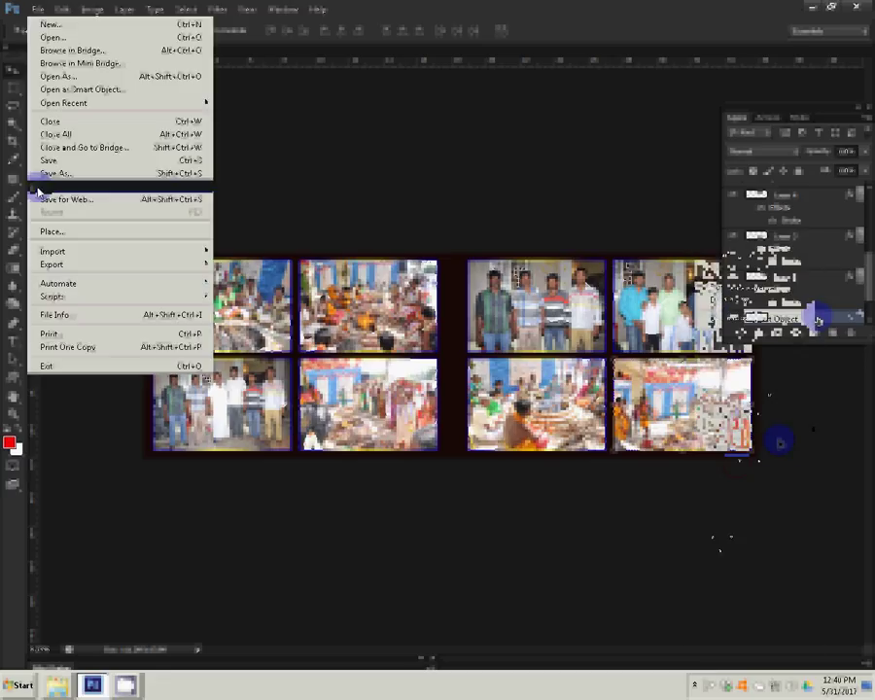
pyautogui.click(39, 175)
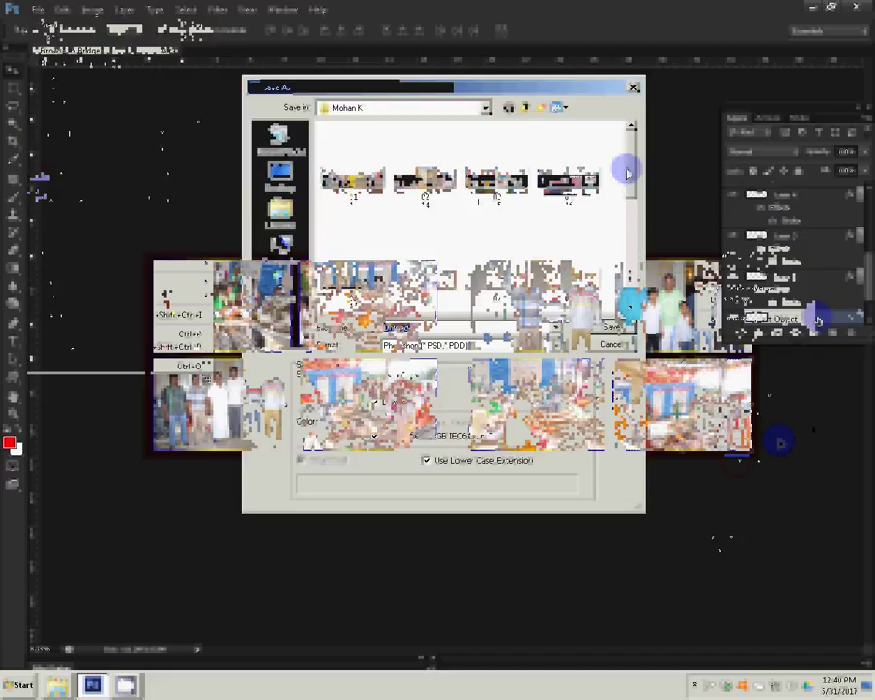
pyautogui.write('18')
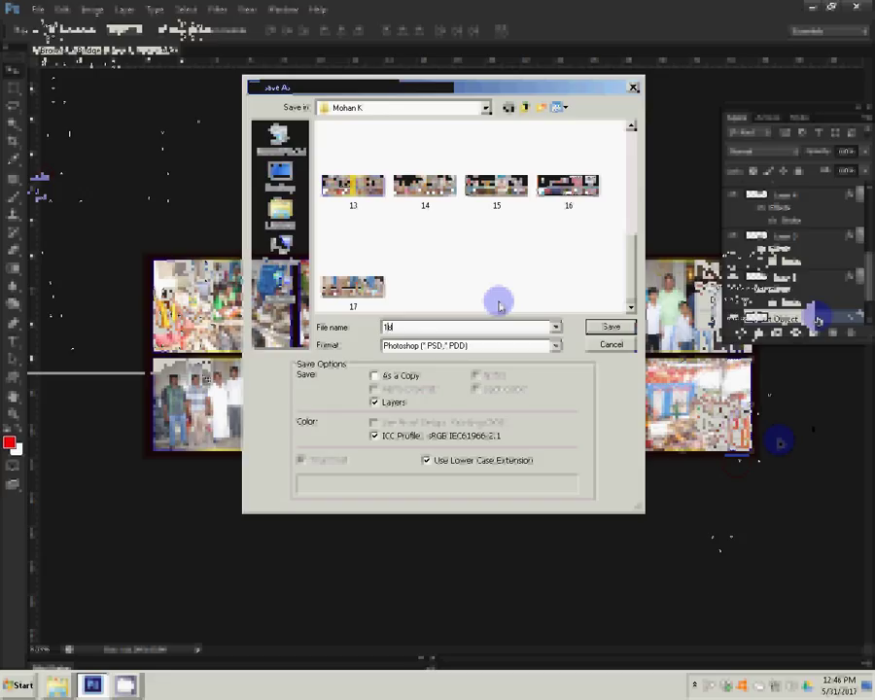
pyautogui.press('Return')
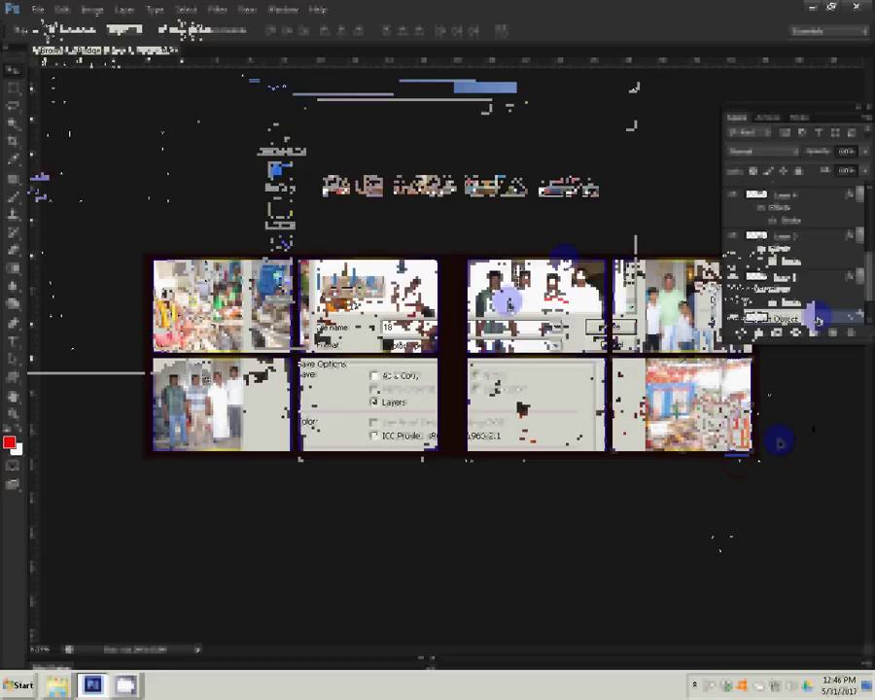